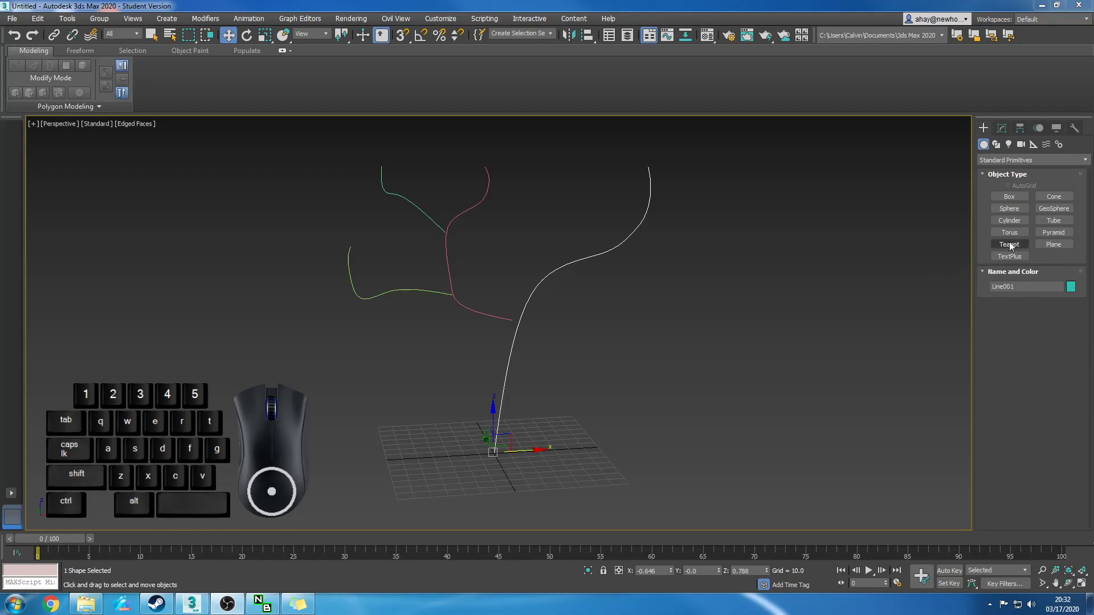
Create a six-sided cylinder at the trunk spline's base, with a radius of about 18.5 and a height of about 20.4.
click(1010, 220)
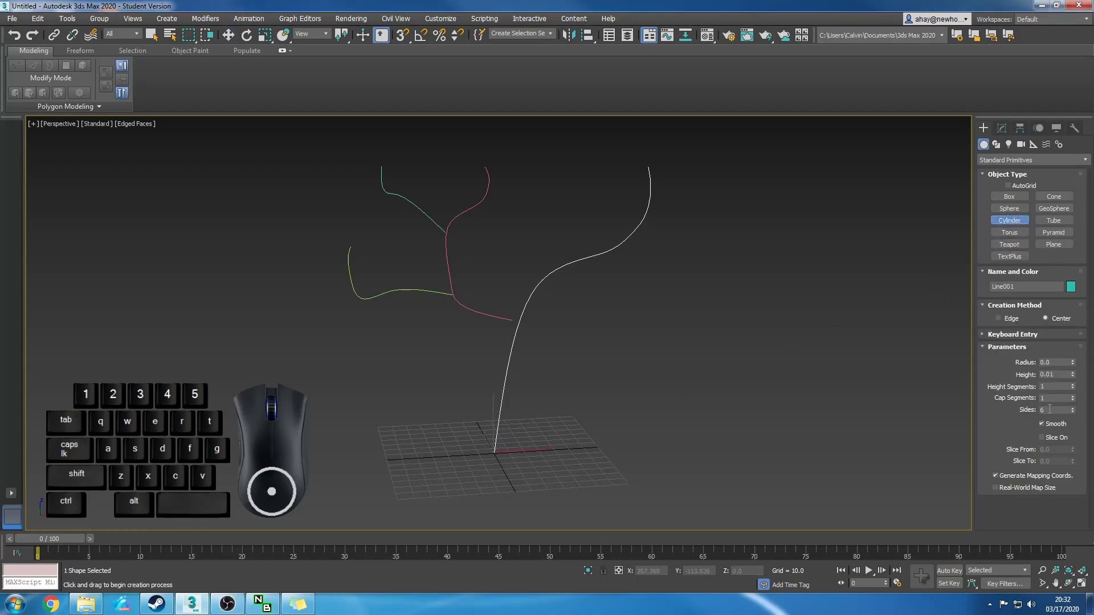
drag(494, 452, 513, 462)
click(542, 444)
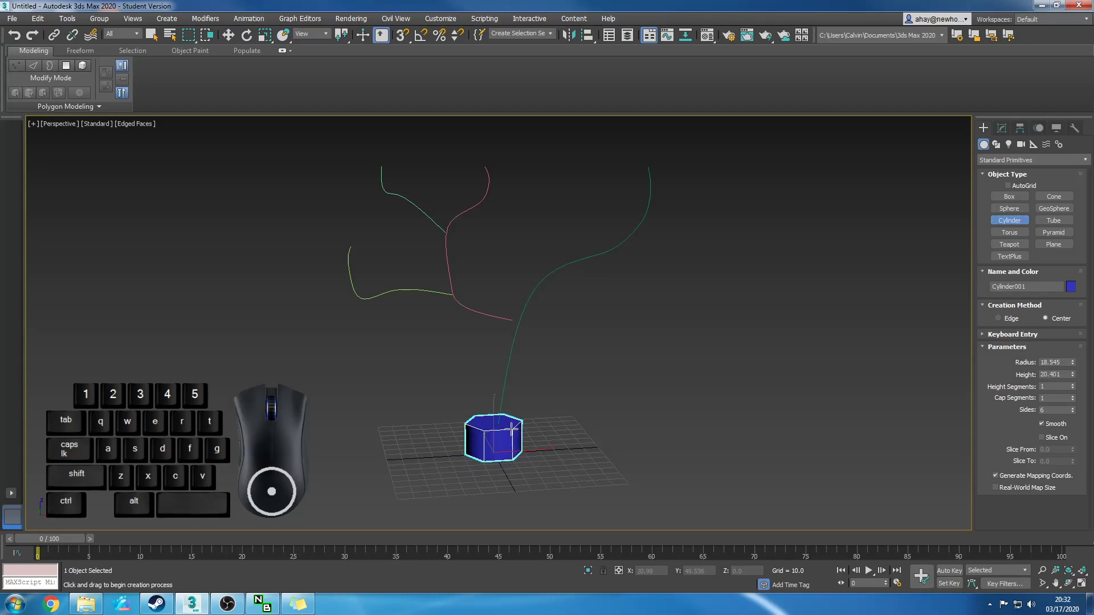
mouse_move(571, 449)
alt+middle_down()
mouse_move(545, 413)
mouse_move(549, 357)
mouse_move(583, 447)
mouse_move(570, 442)
alt+middle_up()
right_click(491, 436)
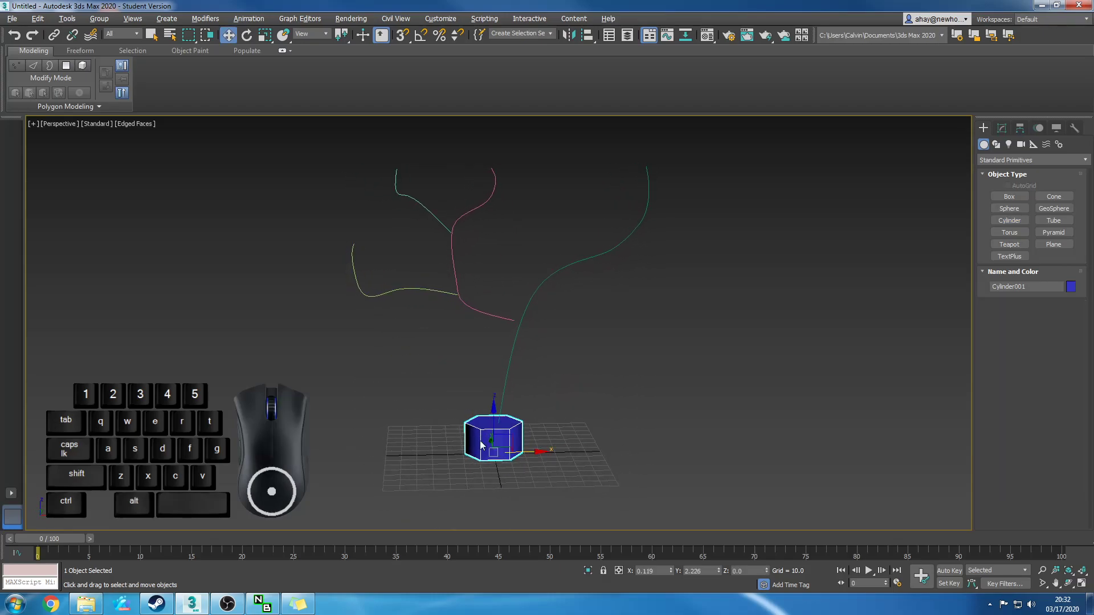
Convert the cylinder to an Editable Poly.
right_click(491, 437)
mouse_move(543, 550)
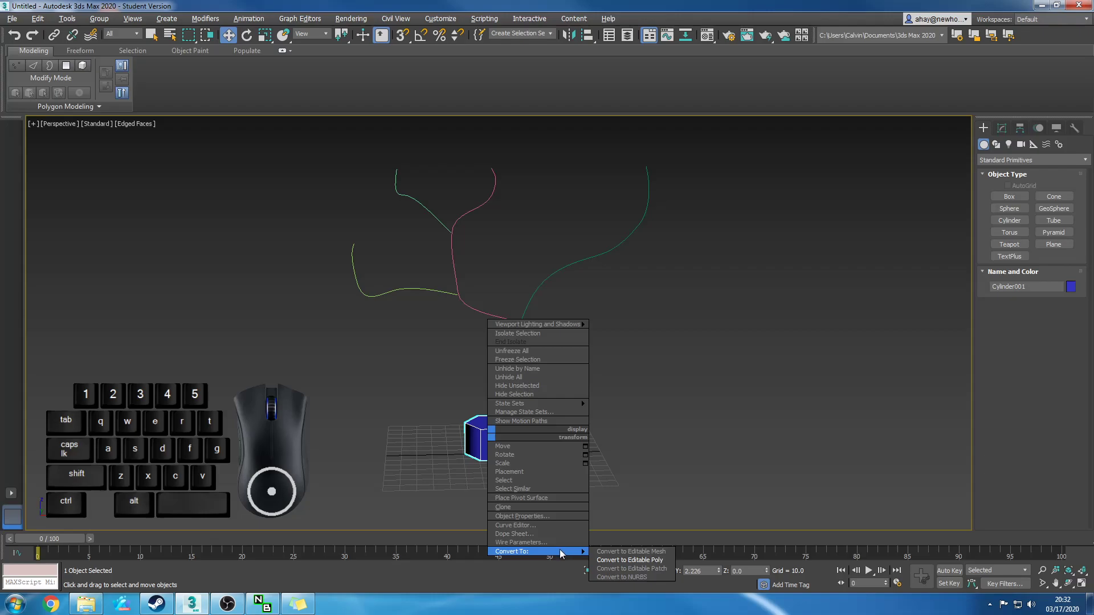
click(629, 560)
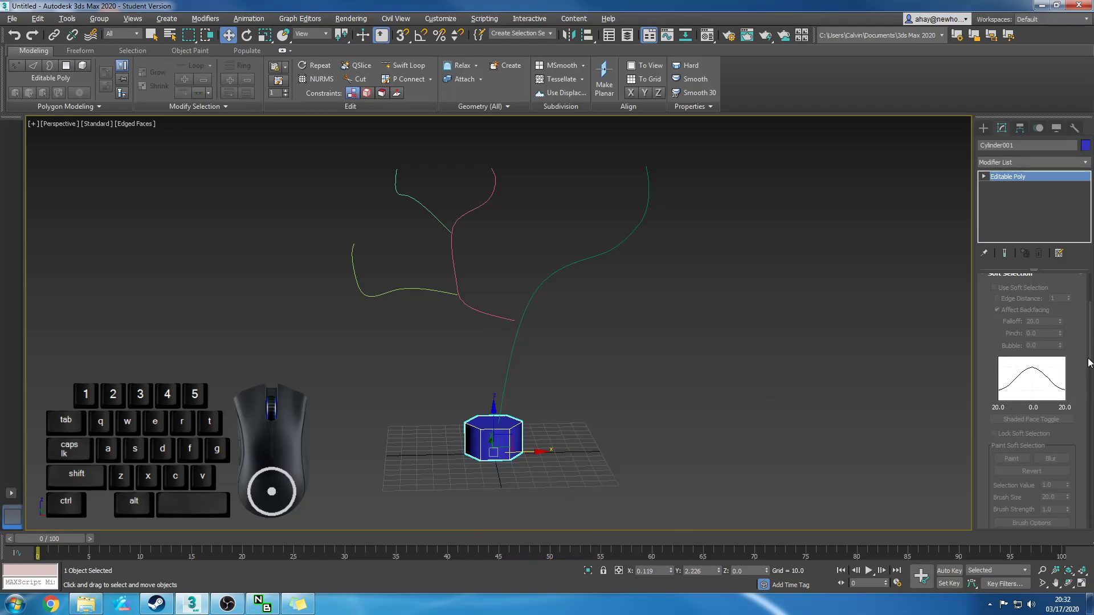
Delete the cylinder's top cap and side polygons, keeping only the bottom hexagonal polygon.
scroll(1086, 365, up, 3)
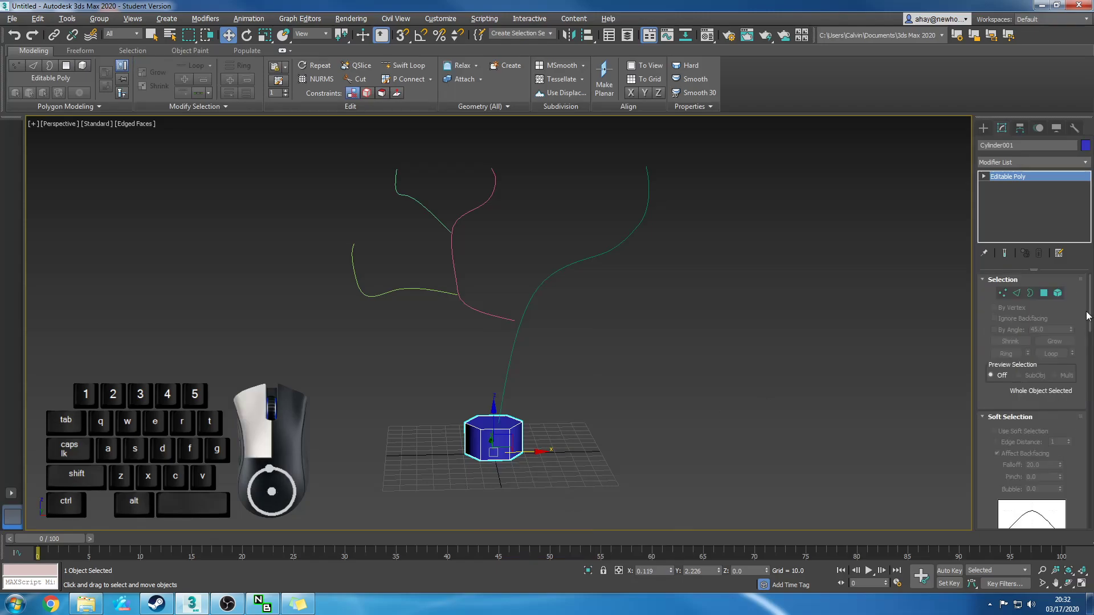
click(1045, 293)
alt+middle_drag(501, 415, 479, 403)
drag(452, 394, 589, 443)
alt+middle_drag(589, 439, 529, 447)
key(Delete)
Flip the remaining hexagonal polygon to face upward and collapse the Soft Selection settings.
click(512, 452)
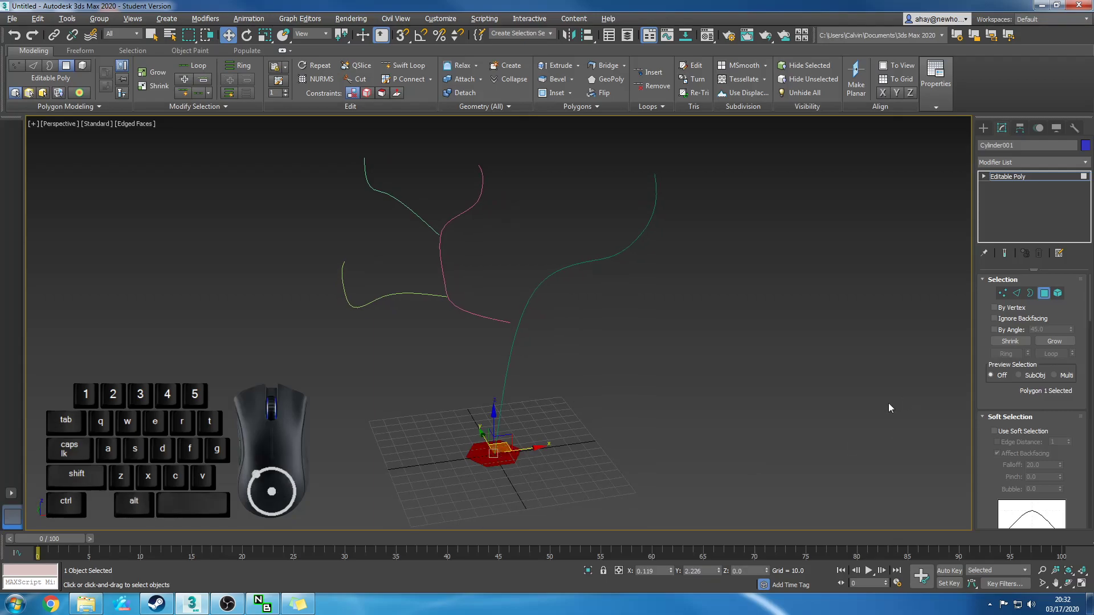
scroll(1090, 303, down, 10)
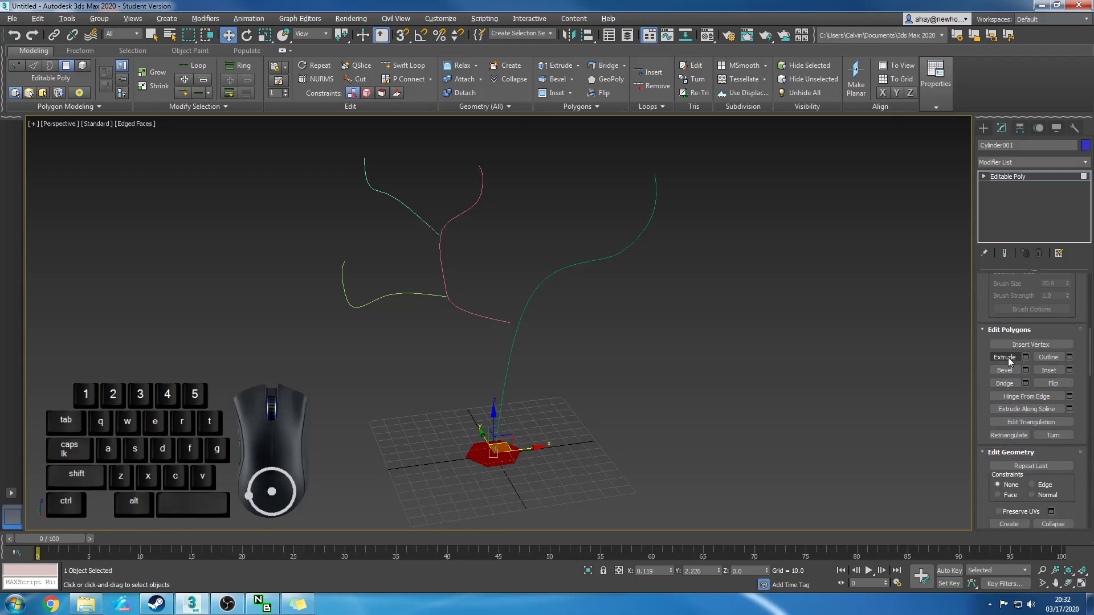
click(1064, 384)
drag(1090, 369, 1090, 313)
click(1021, 291)
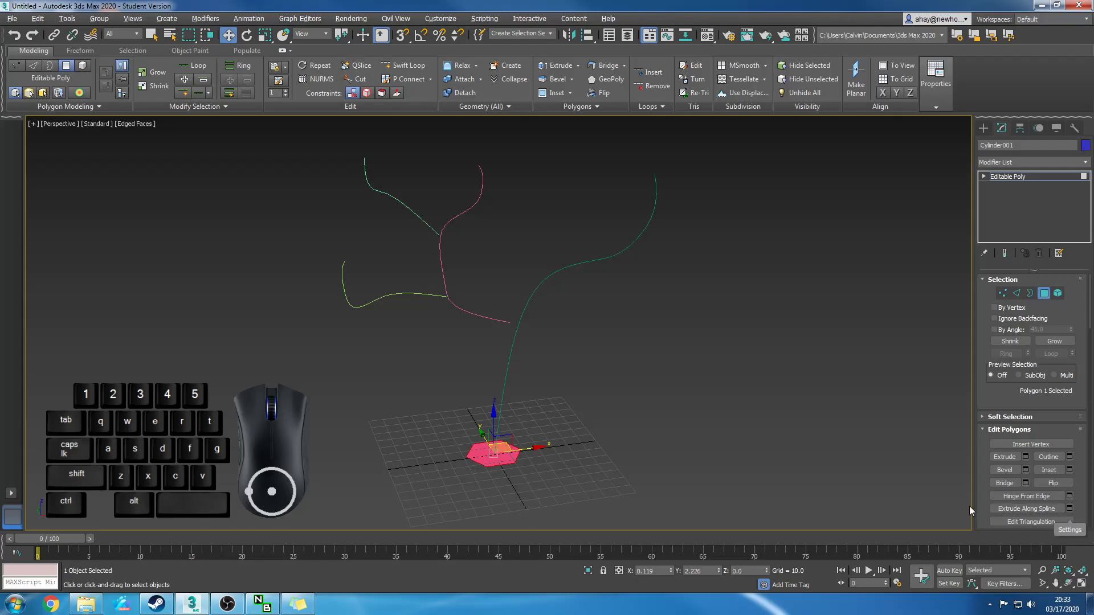
Extrude the hexagonal polygon along the trunk spline using Extrude Along Spline.
right_click(490, 458)
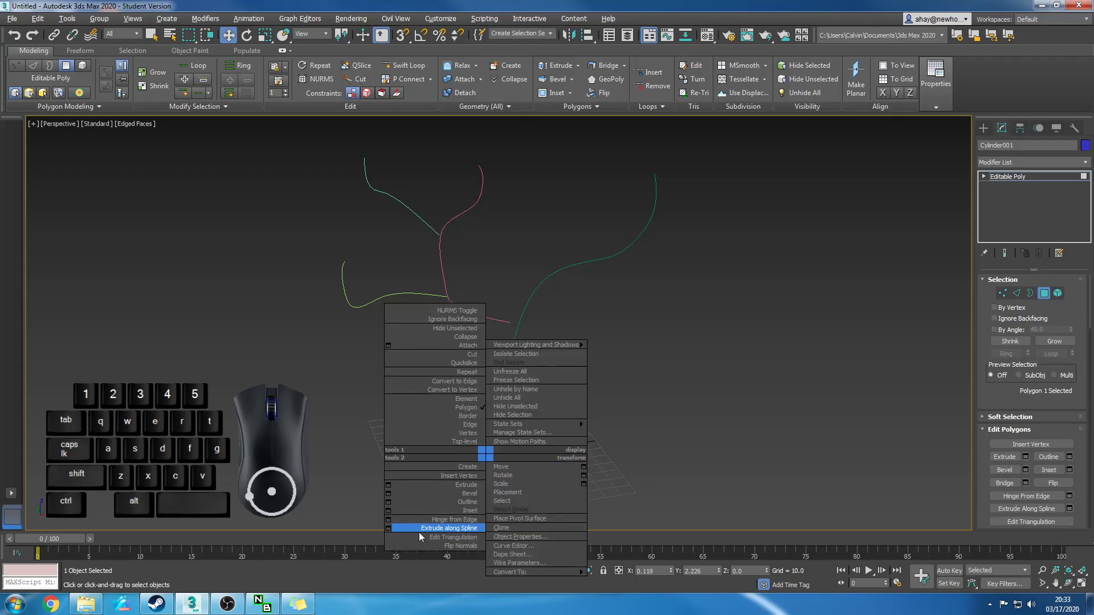
click(388, 528)
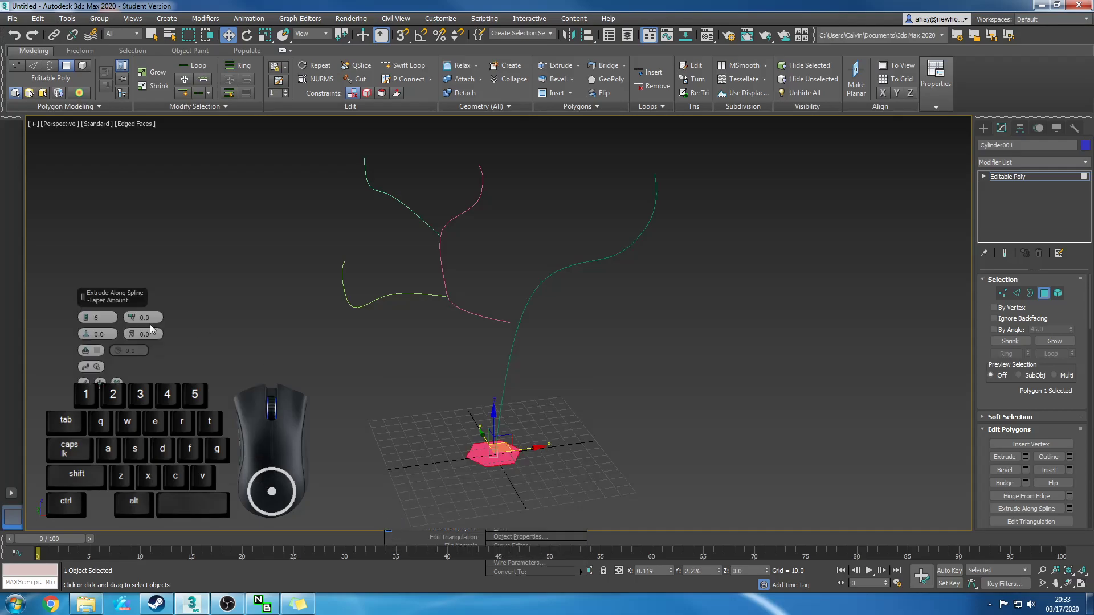
drag(108, 297, 229, 320)
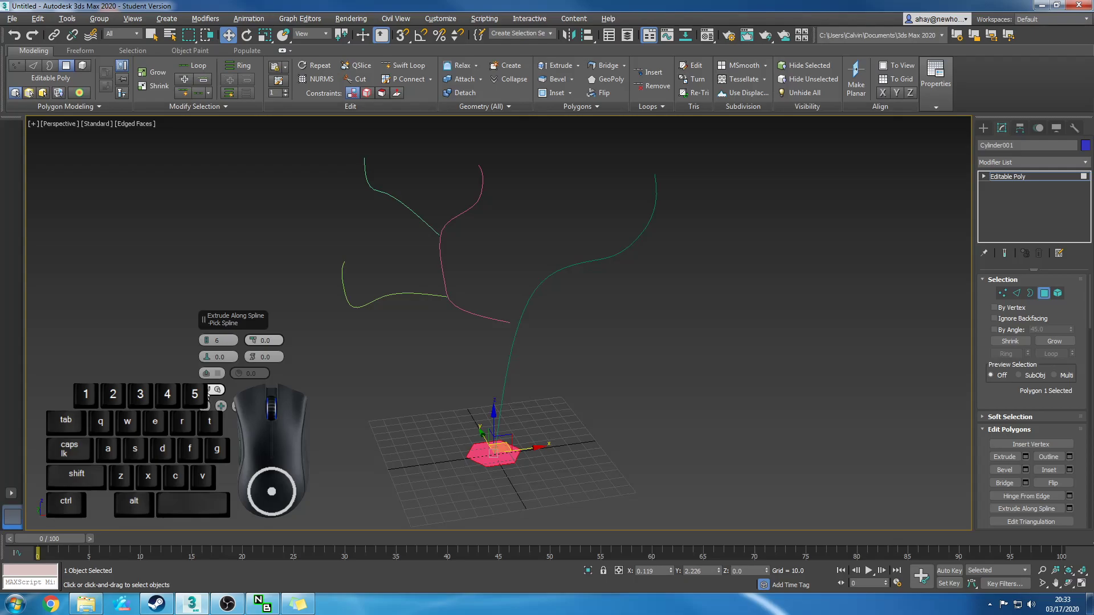
click(212, 392)
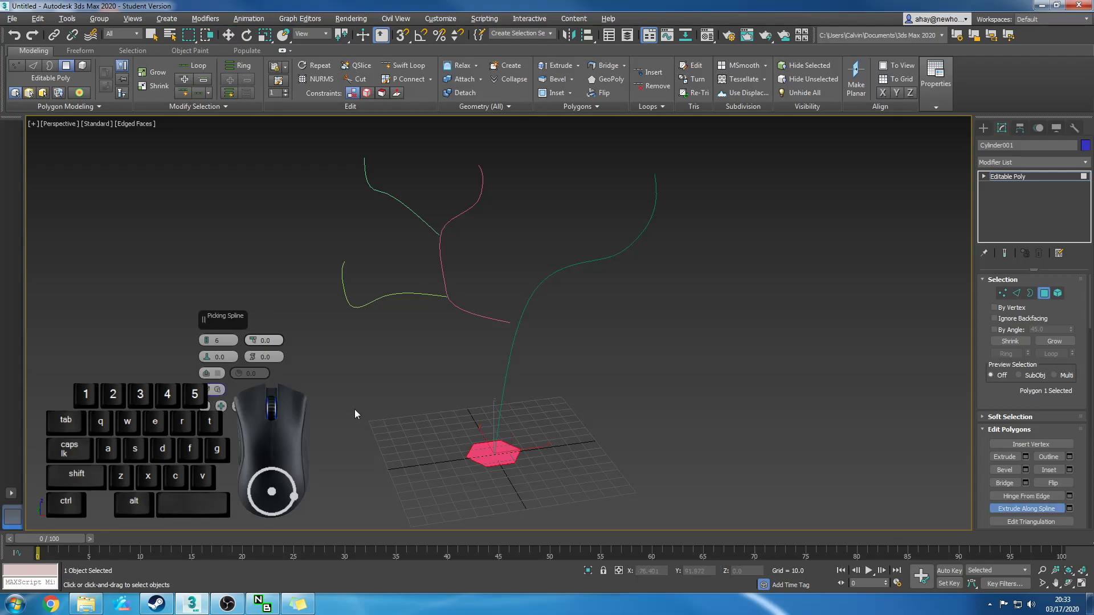
click(502, 387)
alt+middle_drag(575, 453, 312, 393)
Set the trunk extrusion to 12 segments with a taper amount of -0.95.
drag(207, 341, 209, 346)
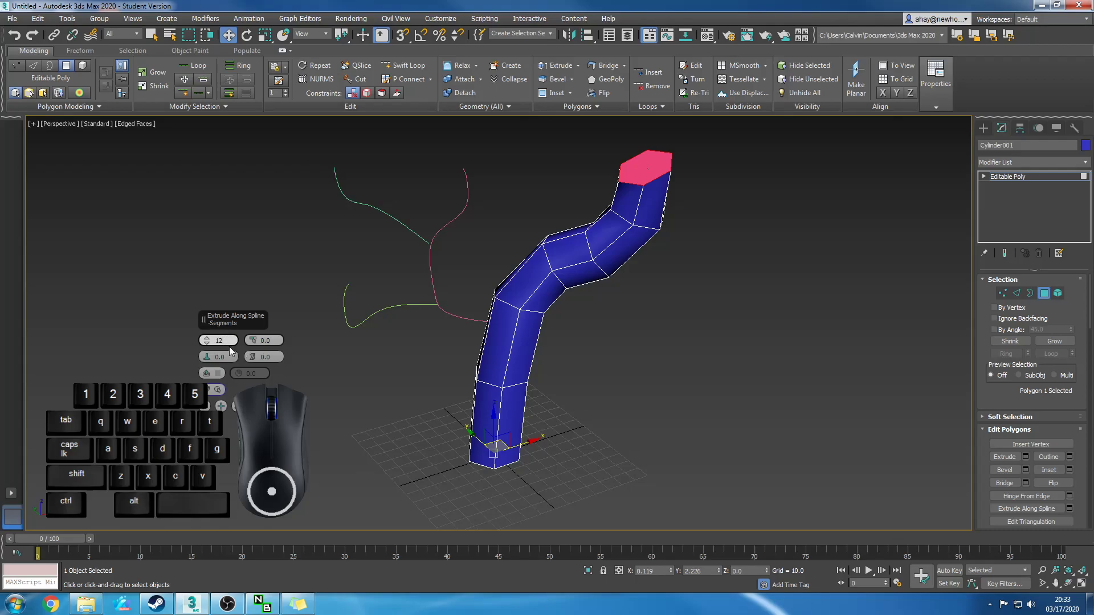
key(Return)
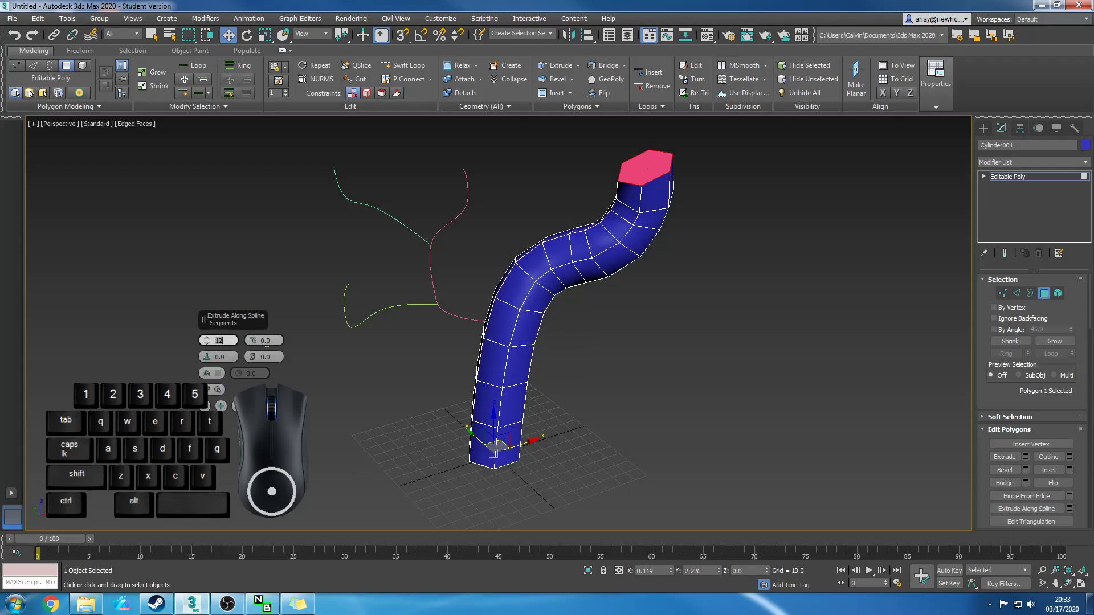
click(275, 340)
text(0.5)
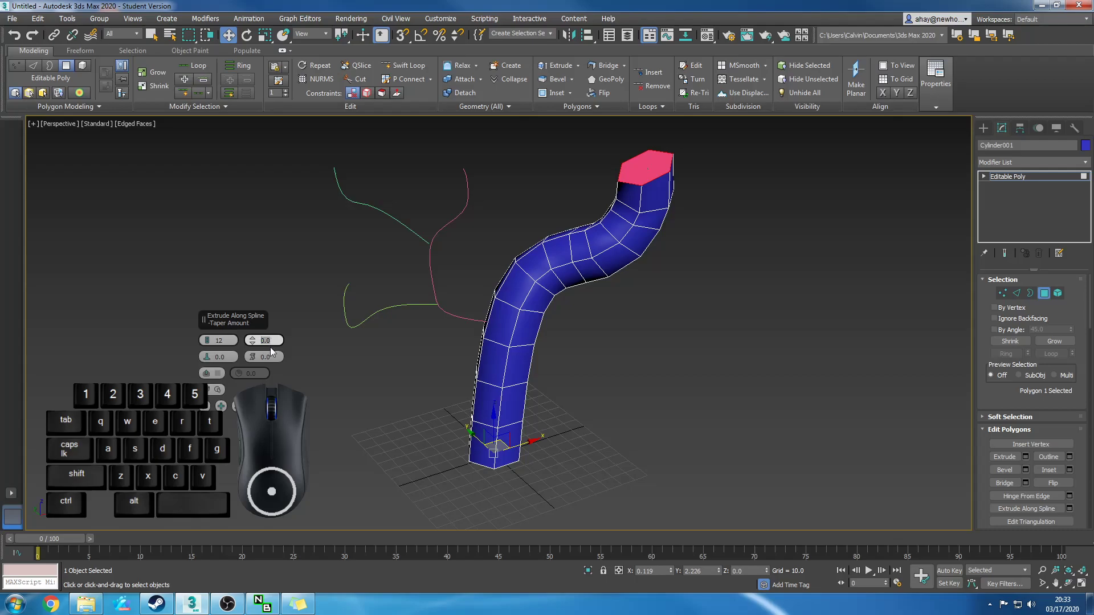
key(Return)
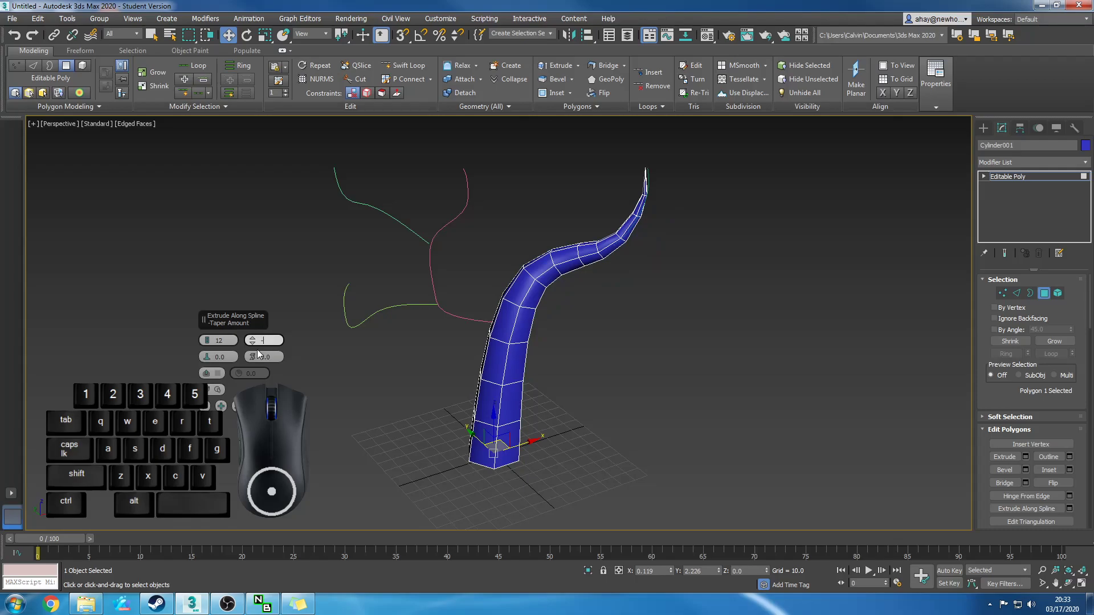
text(-.95)
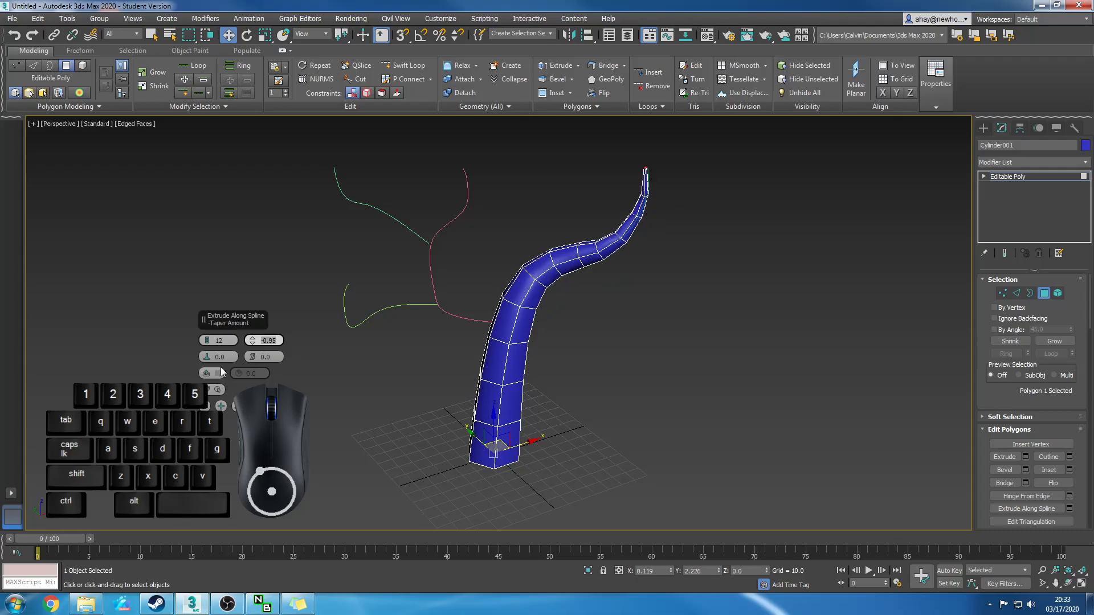
Set the extrusion's taper curve to -0.5, apply the trunk extrusion and deselect its end polygon.
drag(210, 360, 210, 360)
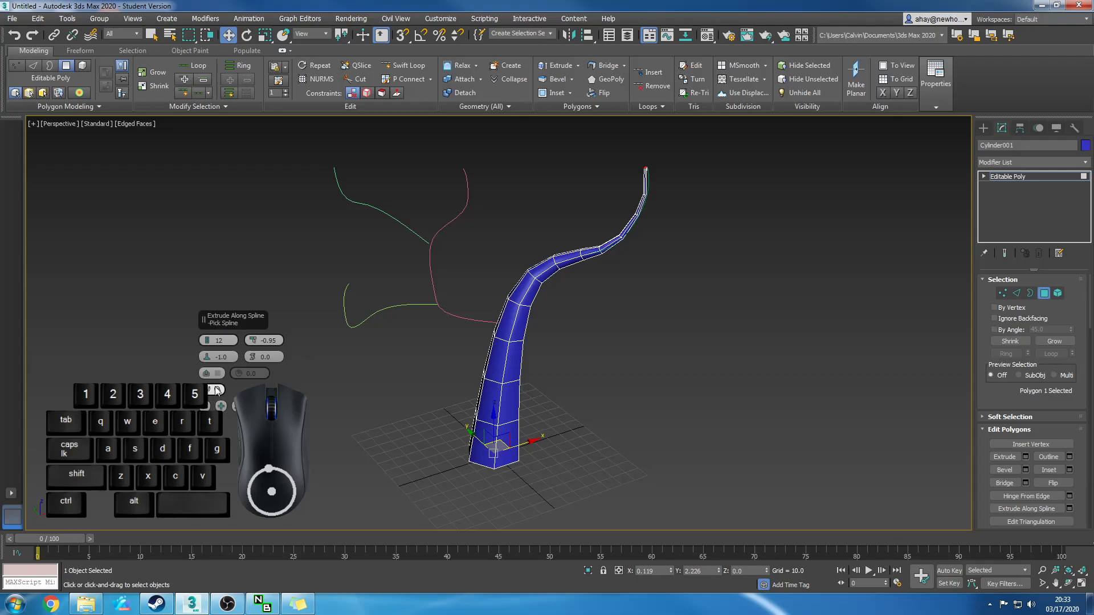
drag(230, 358, 199, 362)
text(-)
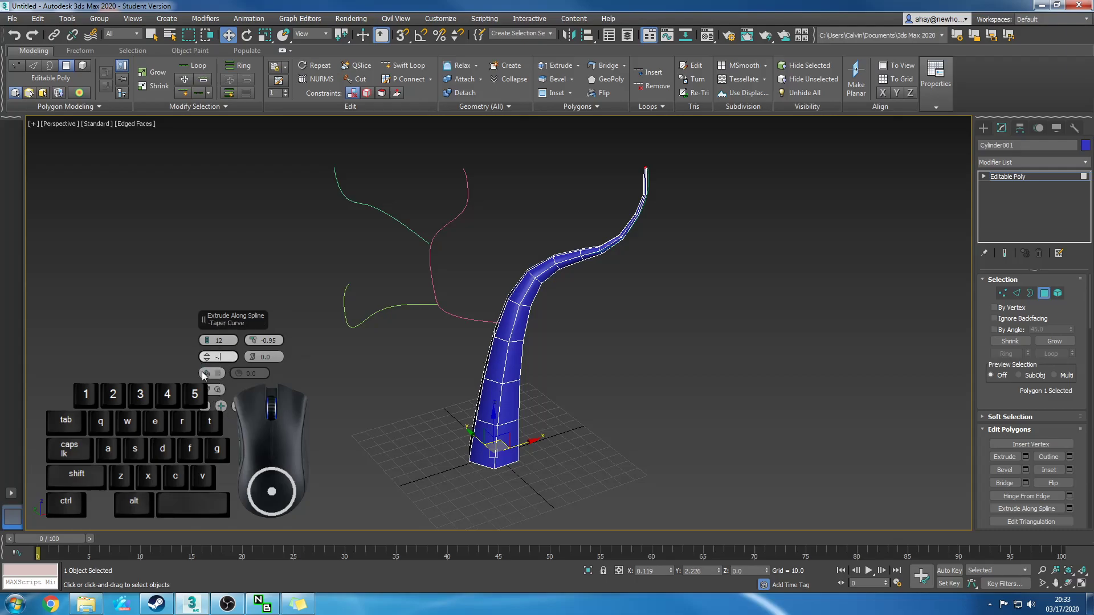
text(0.5)
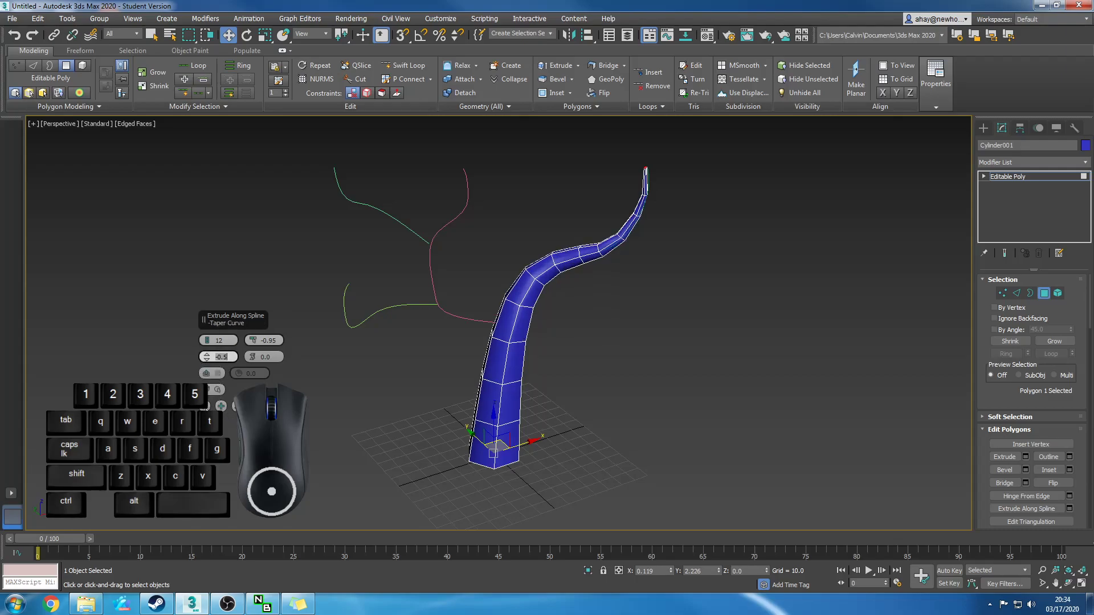
click(207, 405)
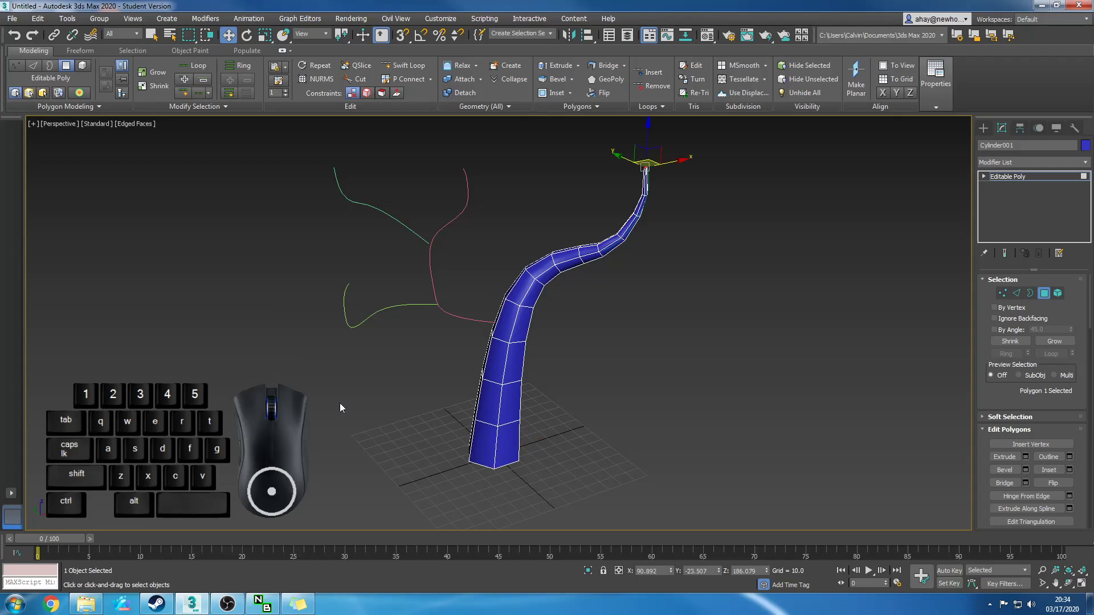
click(377, 384)
Select the trunk polygon closest to where the pink branch spline meets the trunk.
alt+middle_drag(378, 384, 588, 361)
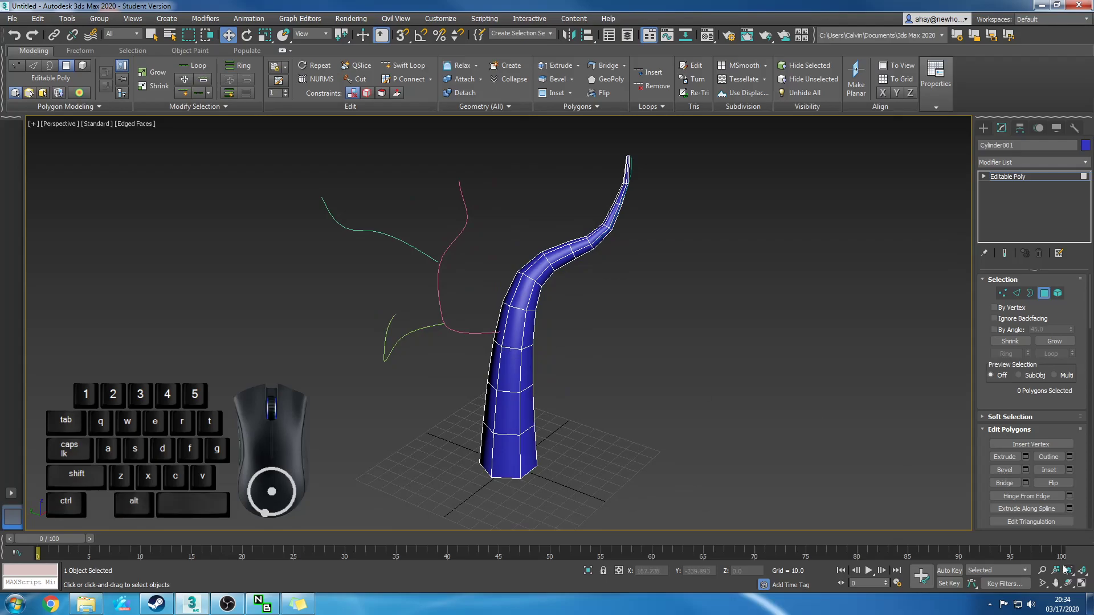
click(1040, 571)
drag(484, 371, 506, 317)
right_click(506, 318)
middle_drag(505, 317, 500, 354)
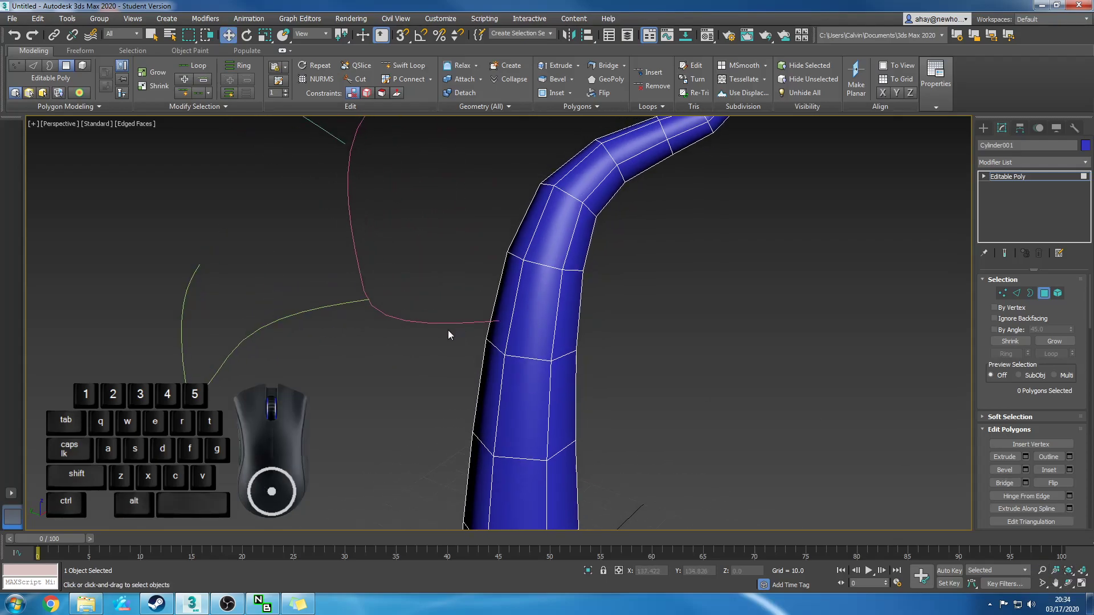
drag(516, 294, 456, 464)
key(ctrl+z)
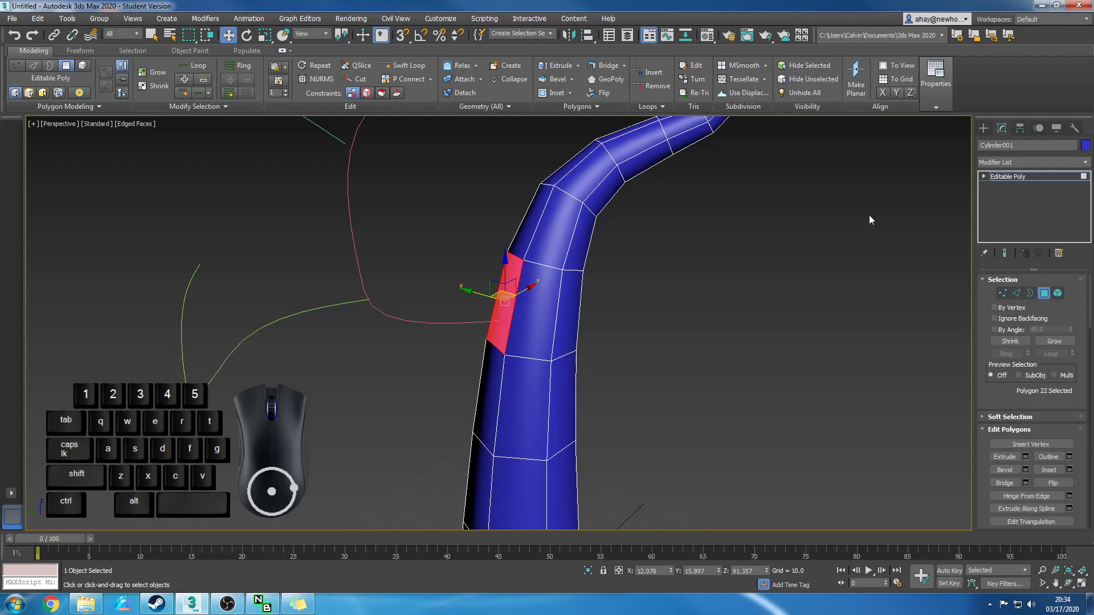
Move the pink branch spline so its base sits inside the trunk, at about X 2.4, Y 8.5, Z 95.8.
click(984, 128)
click(411, 342)
click(422, 321)
alt+middle_drag(456, 350, 469, 350)
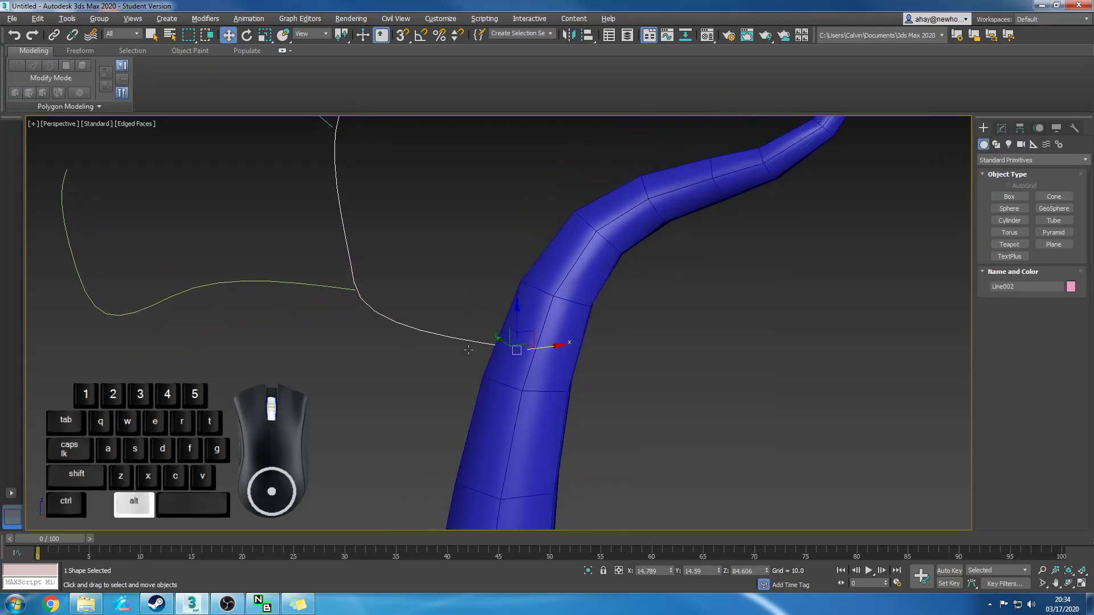
drag(525, 335, 489, 305)
click(681, 430)
alt+middle_drag(681, 430, 524, 337)
click(525, 337)
key(Delete)
drag(544, 334, 570, 335)
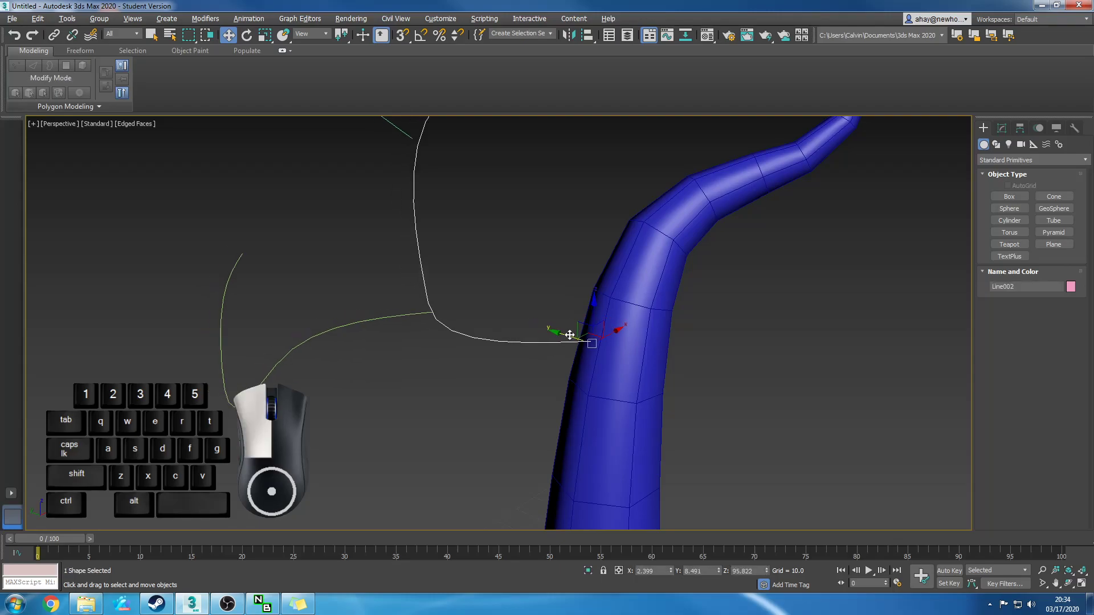
alt+middle_drag(718, 407, 733, 405)
click(713, 396)
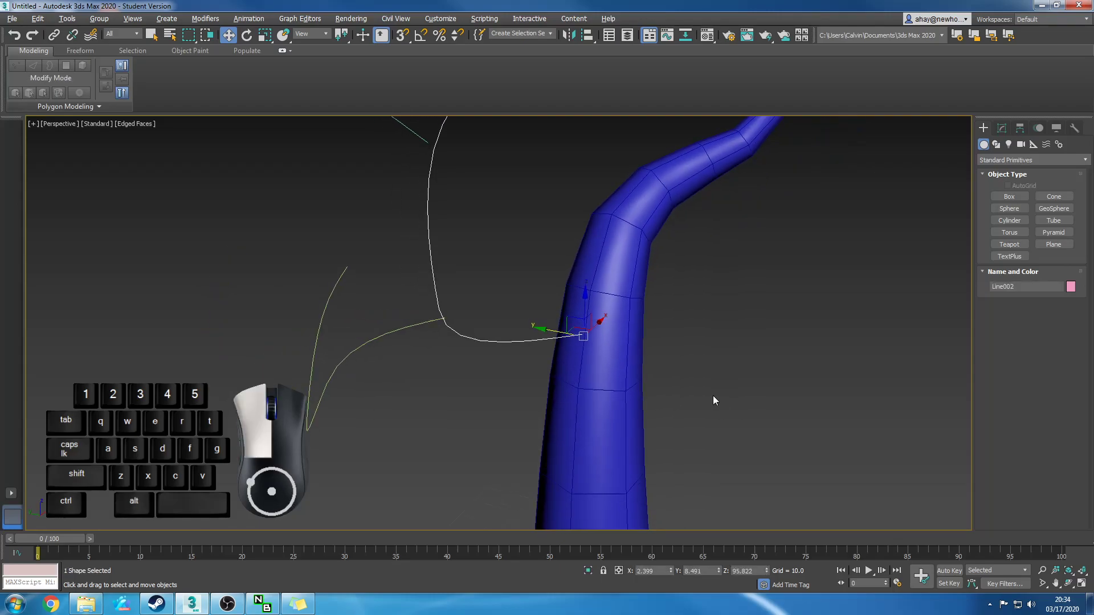
Connect the trunk's six vertical edges around the branch spline's base with one segment and apply Set Flow to the new edge loop.
click(654, 358)
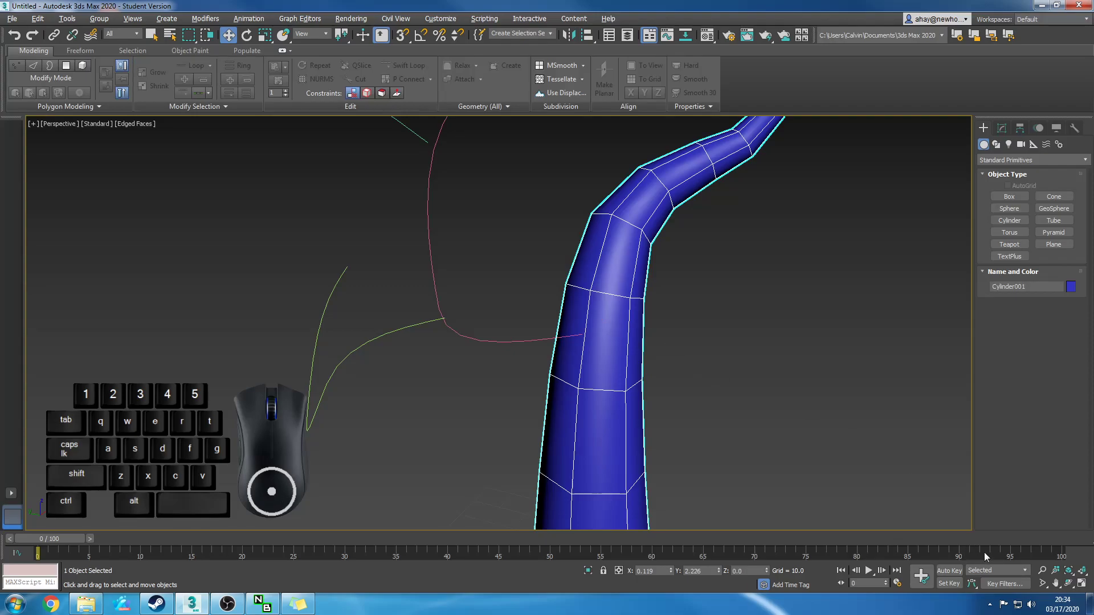
click(1042, 571)
drag(692, 369, 676, 342)
right_click(642, 324)
middle_drag(642, 325, 661, 339)
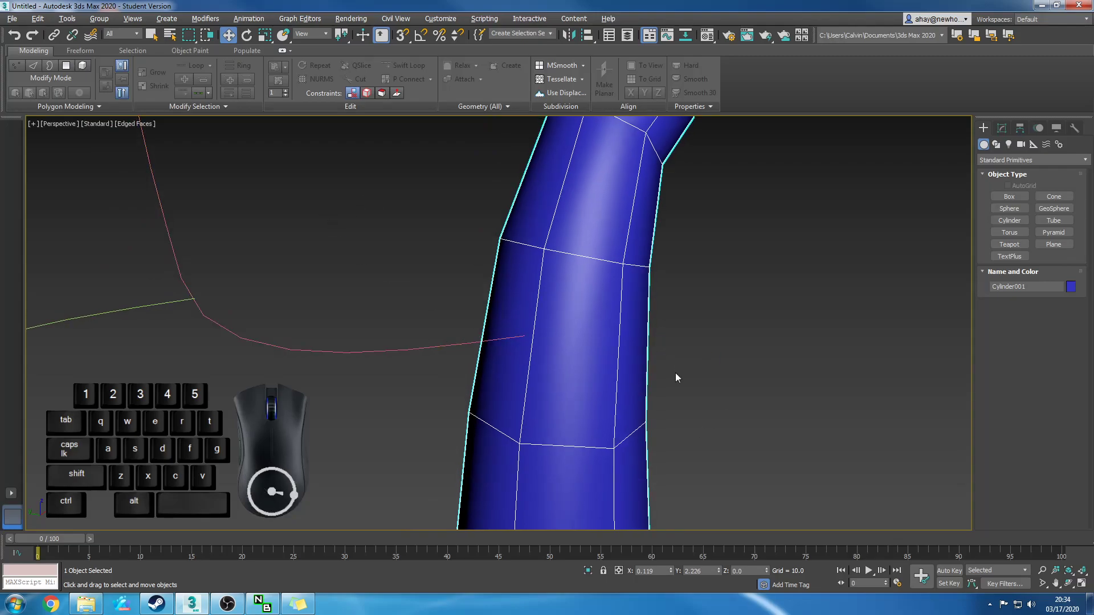
click(1002, 129)
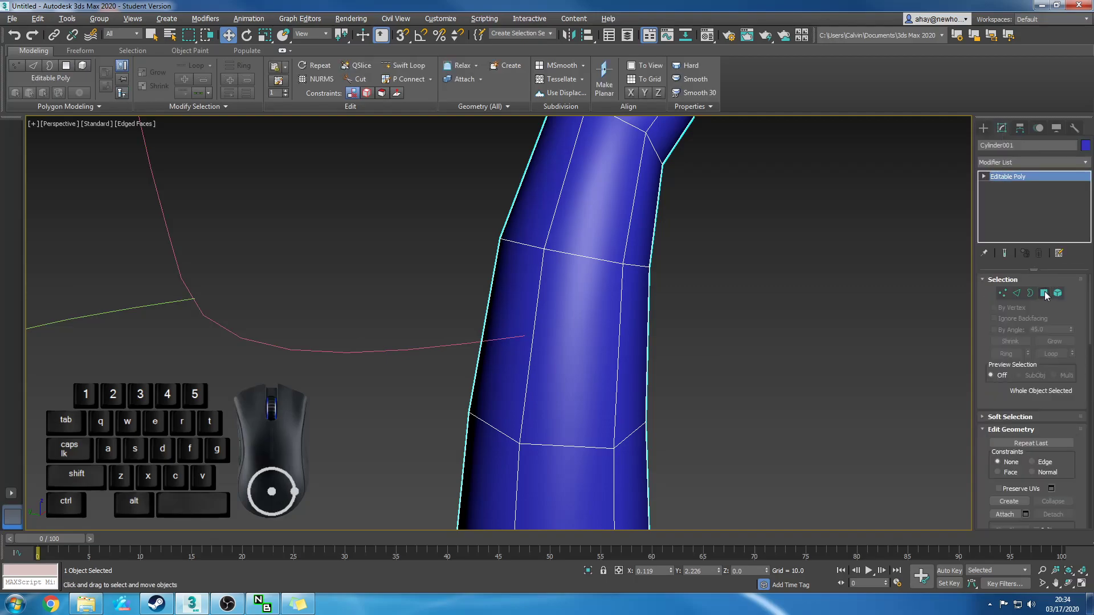
click(1018, 294)
drag(761, 346, 376, 316)
alt+middle_drag(764, 405, 769, 383)
alt+middle_drag(593, 394, 748, 448)
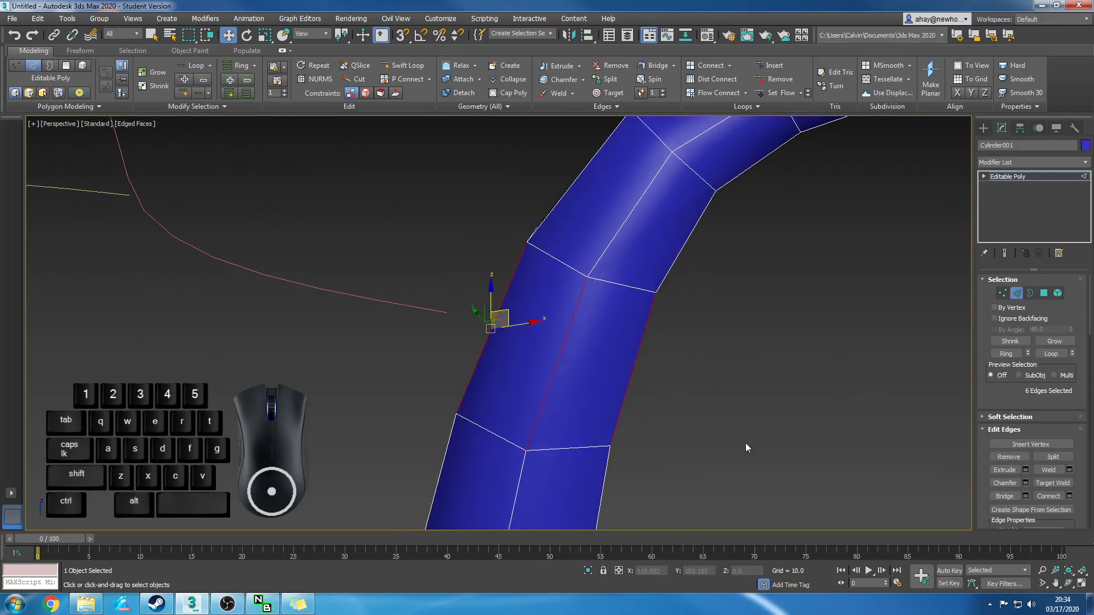
click(1070, 496)
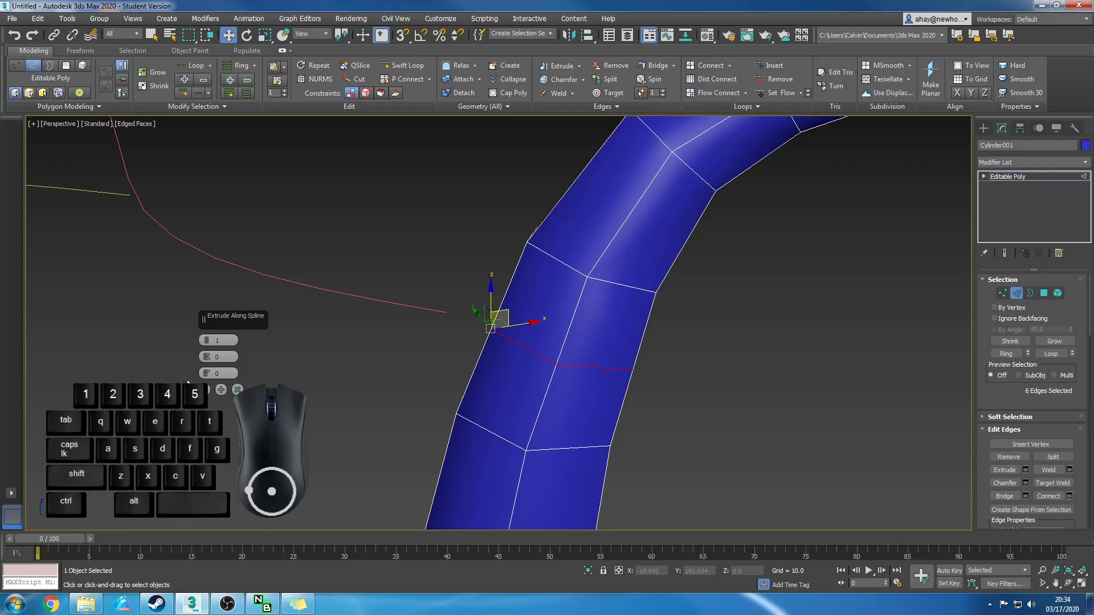
alt+middle_drag(319, 399, 375, 412)
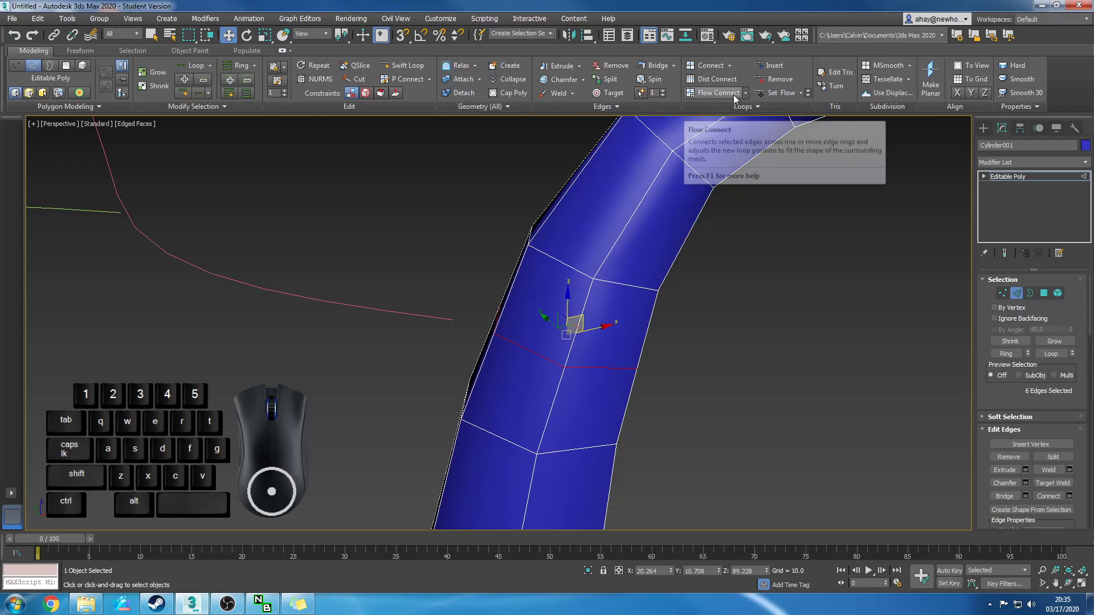
click(770, 95)
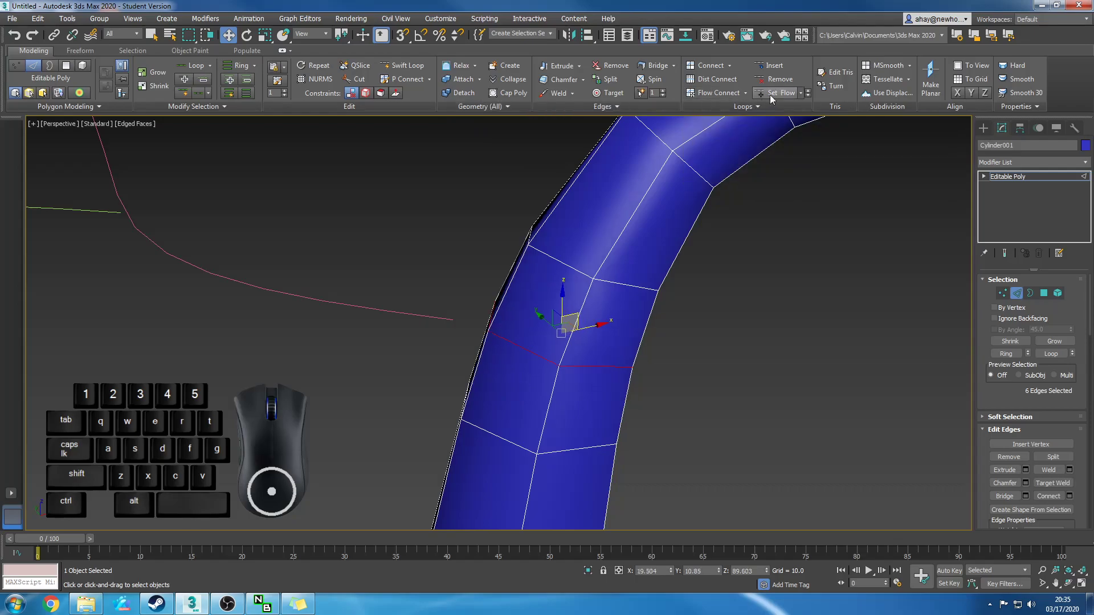
Undo Set Flow on the trunk's new edge loop, then reapply it to compare the curvature around the branch spline's base.
key(ctrl+z)
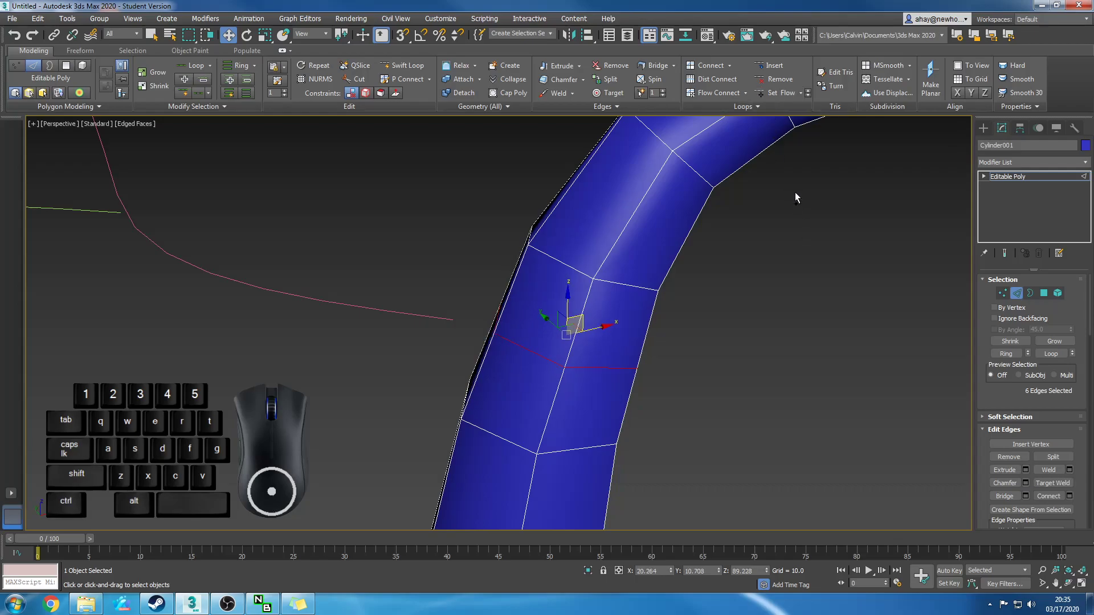
click(783, 96)
alt+middle_drag(746, 285, 516, 349)
alt+middle_drag(715, 380, 542, 349)
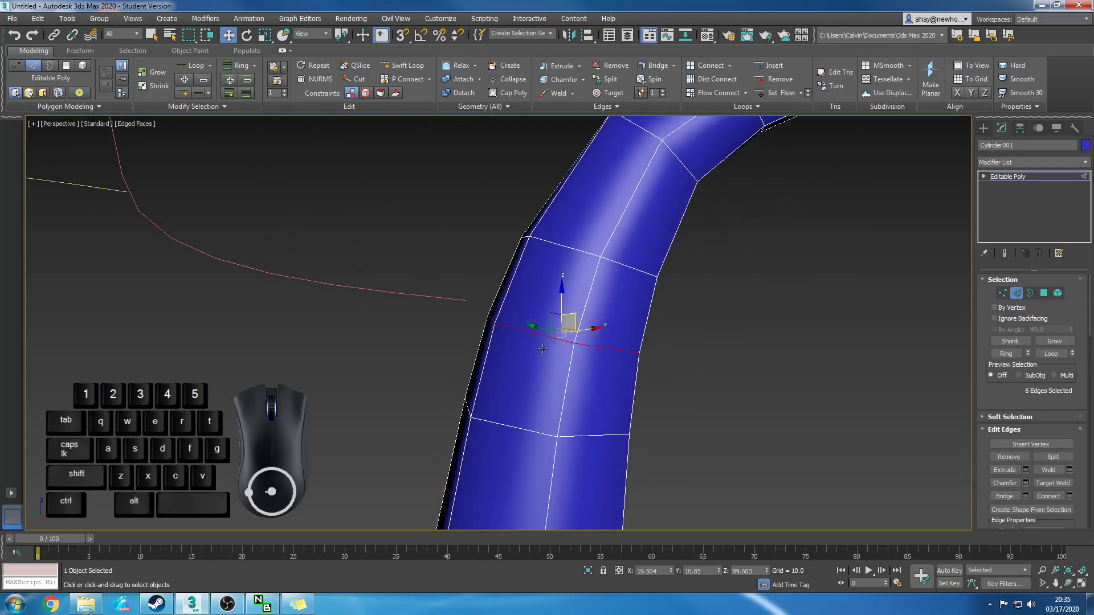
alt+middle_drag(731, 300, 707, 370)
alt+middle_drag(727, 331, 728, 347)
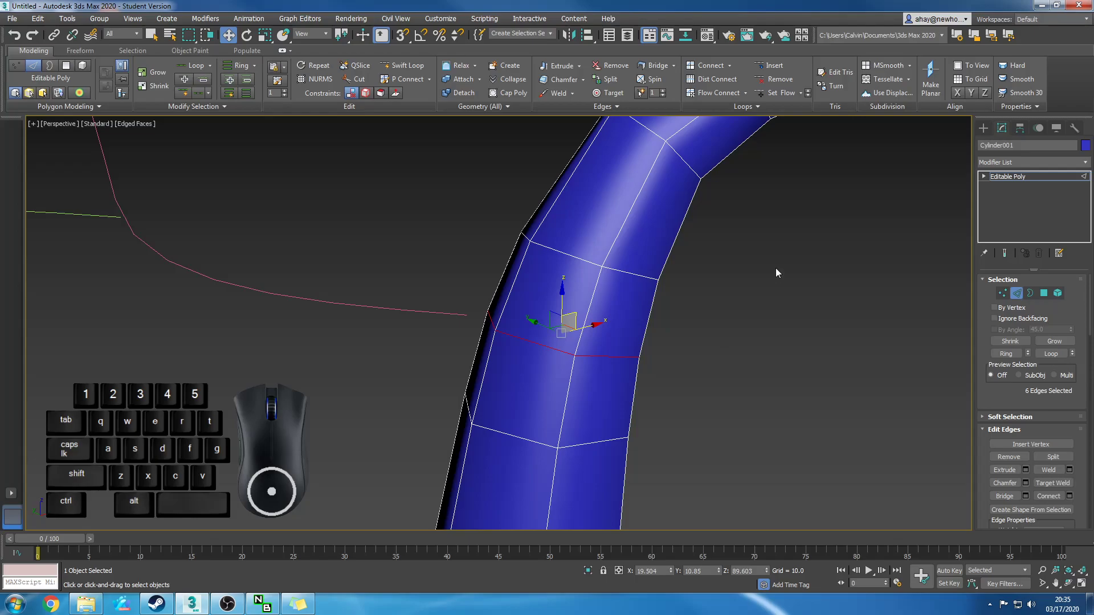
Undo the edge loop and instead connect the trunk's six vertical edges around the branch spline's base with Flow Connect.
click(13, 41)
click(12, 41)
click(774, 221)
click(746, 94)
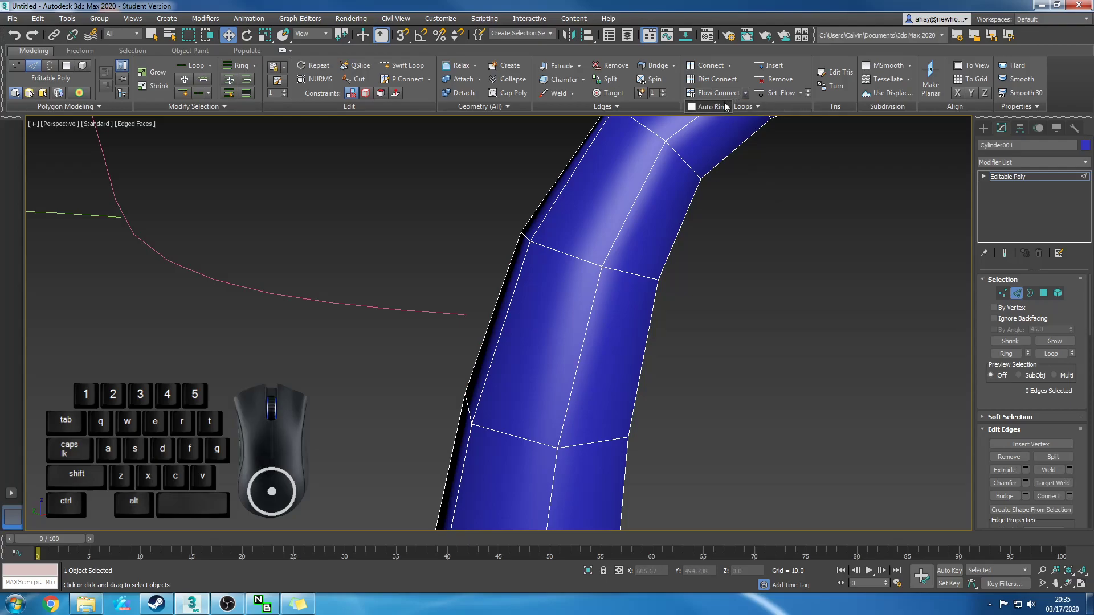
click(724, 95)
drag(659, 338, 388, 322)
alt+middle_drag(573, 339, 644, 352)
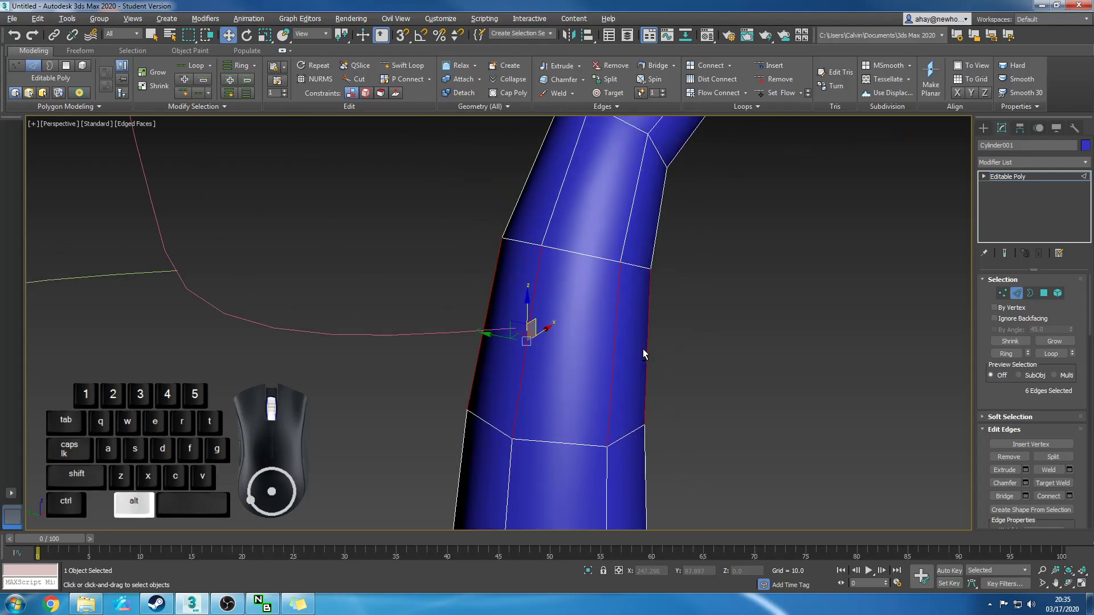
click(717, 93)
alt+middle_drag(776, 292, 719, 329)
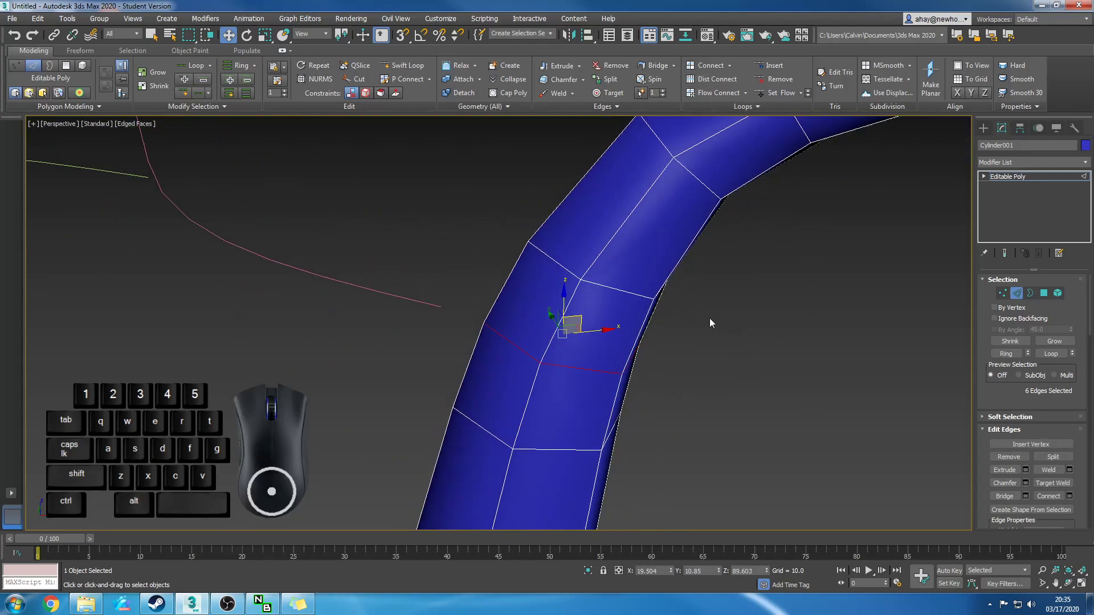
Undo the Flow Connect loop on the trunk after inspecting it from the side.
click(746, 93)
click(746, 94)
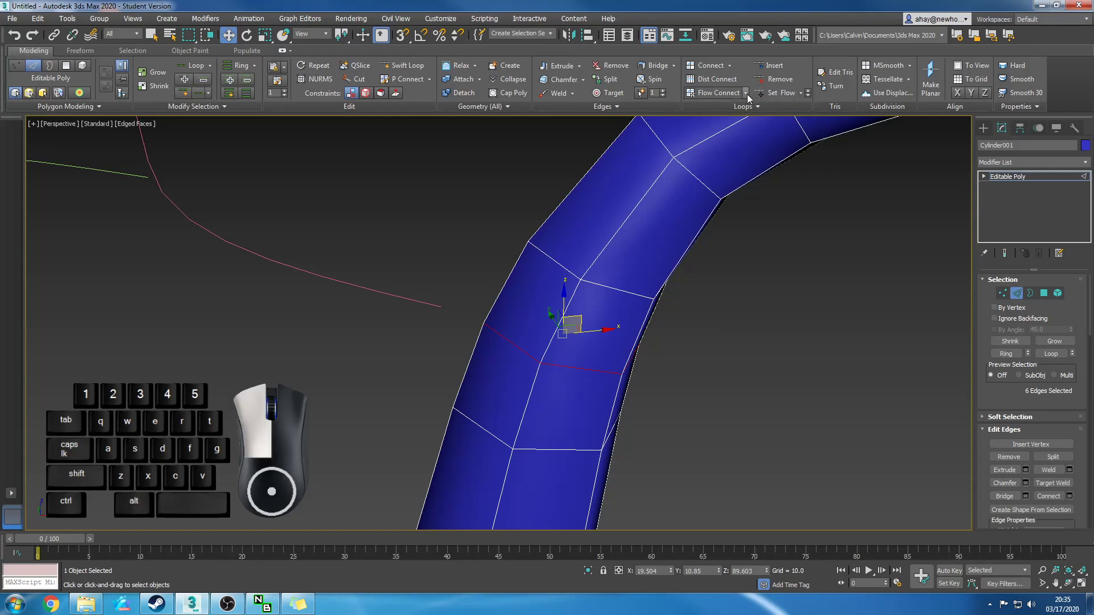
click(712, 387)
alt+middle_drag(716, 374, 741, 389)
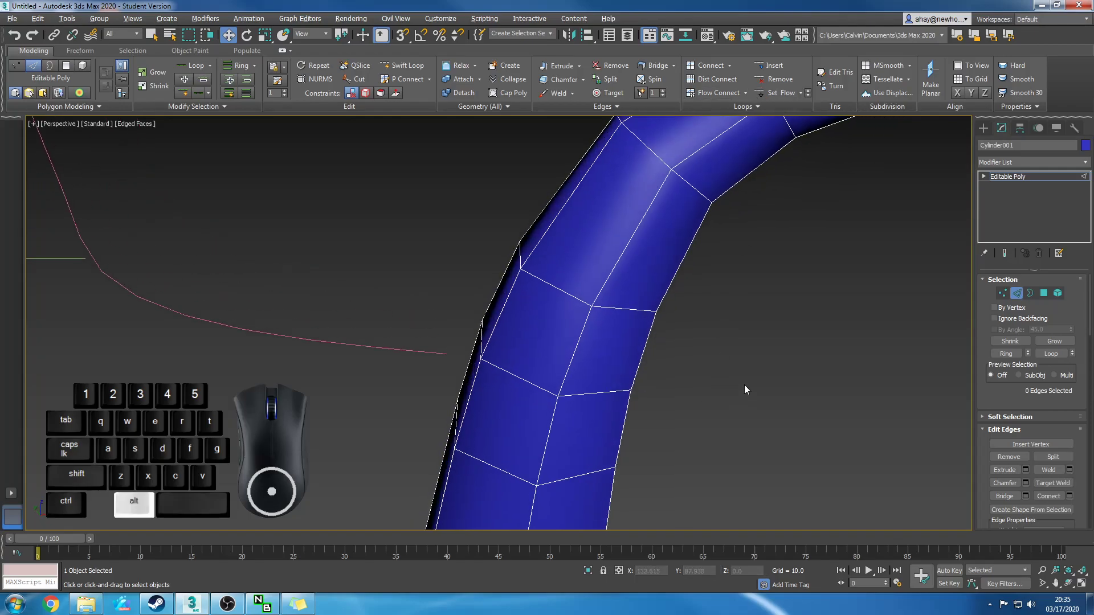
key(ctrl+z)
key(ctrl+z)
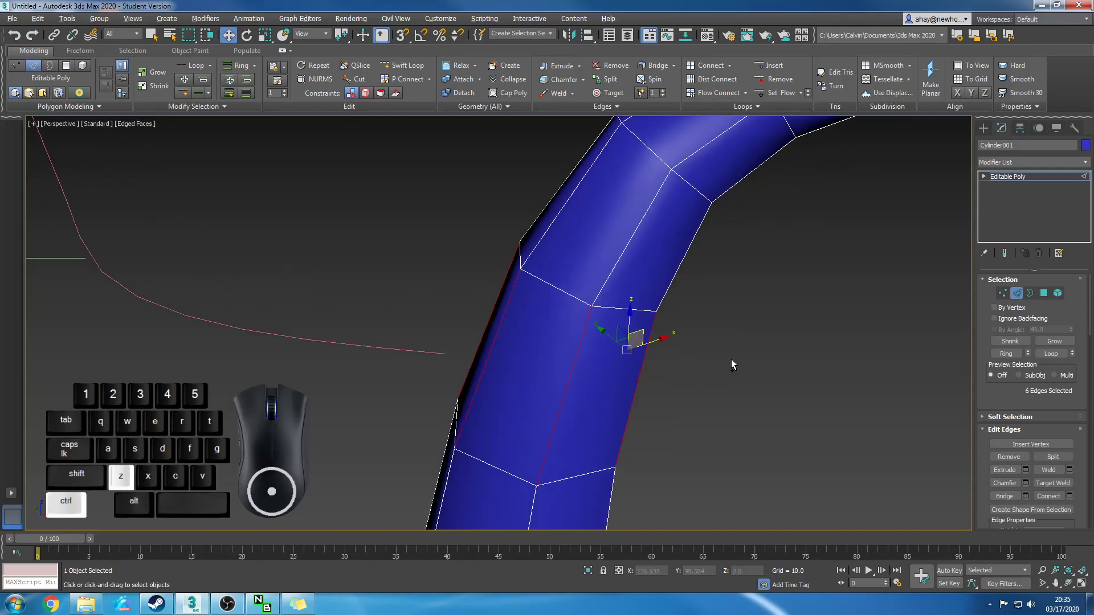
Insert an edge loop around the trunk near the branch spline's base with Swift Loop and apply Set Flow to it.
click(390, 67)
click(538, 388)
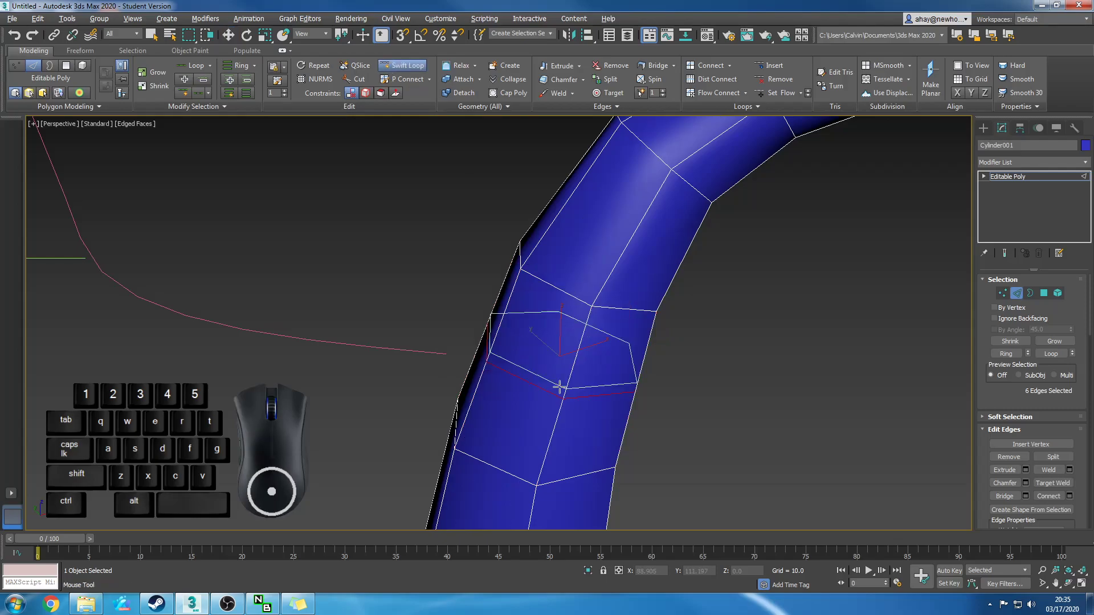
key(w)
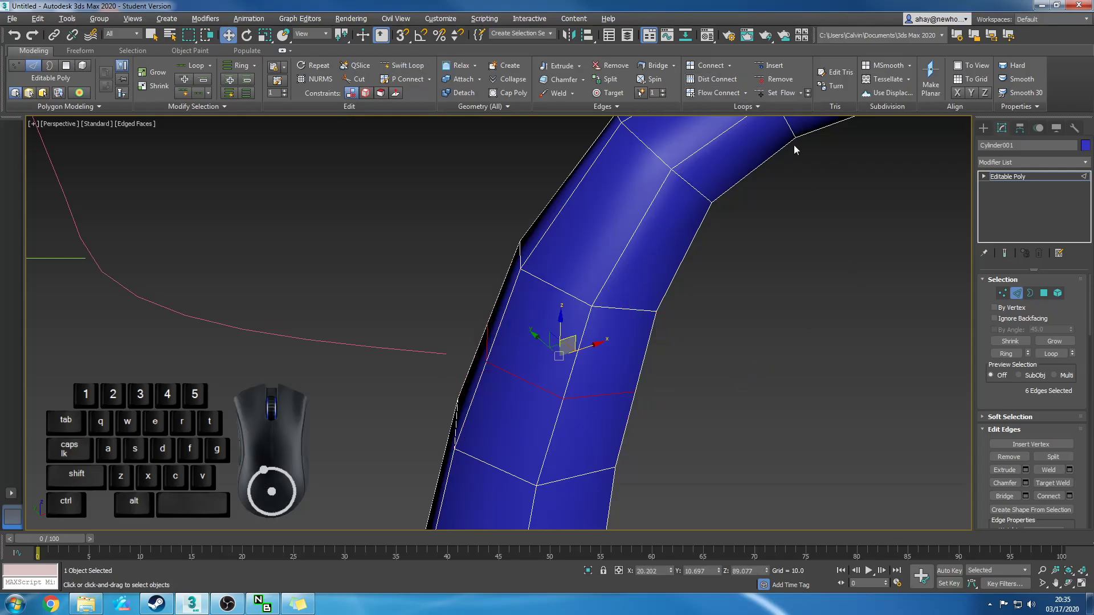
alt+middle_drag(700, 448, 779, 362)
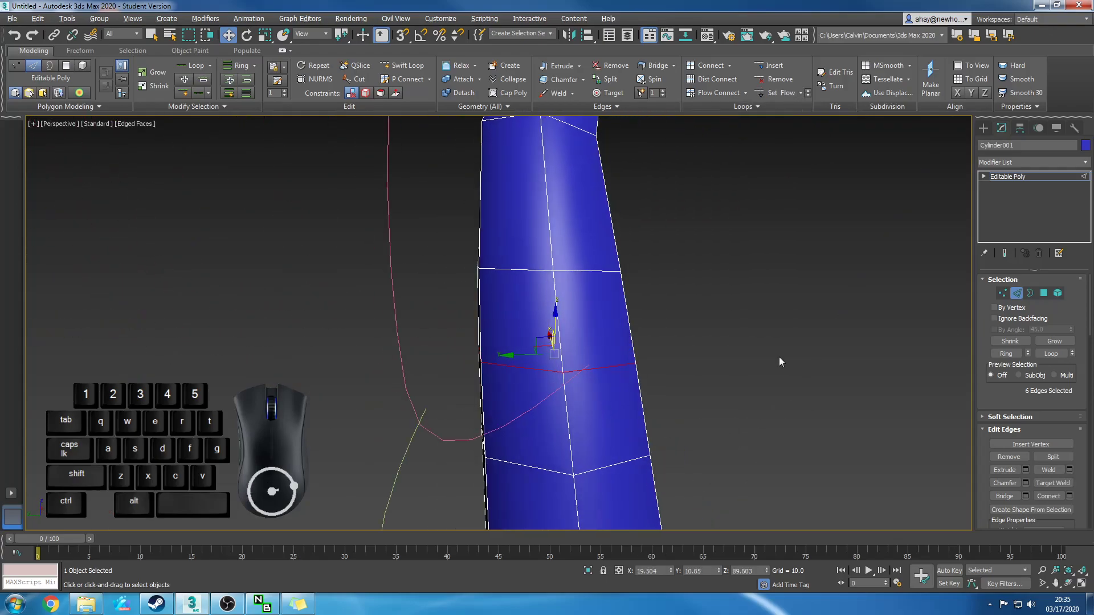
Try selecting the four trunk polygons around the pink branch spline's base, then only one of them, and clear the selection.
click(1044, 294)
click(595, 409)
ctrl+click(599, 355)
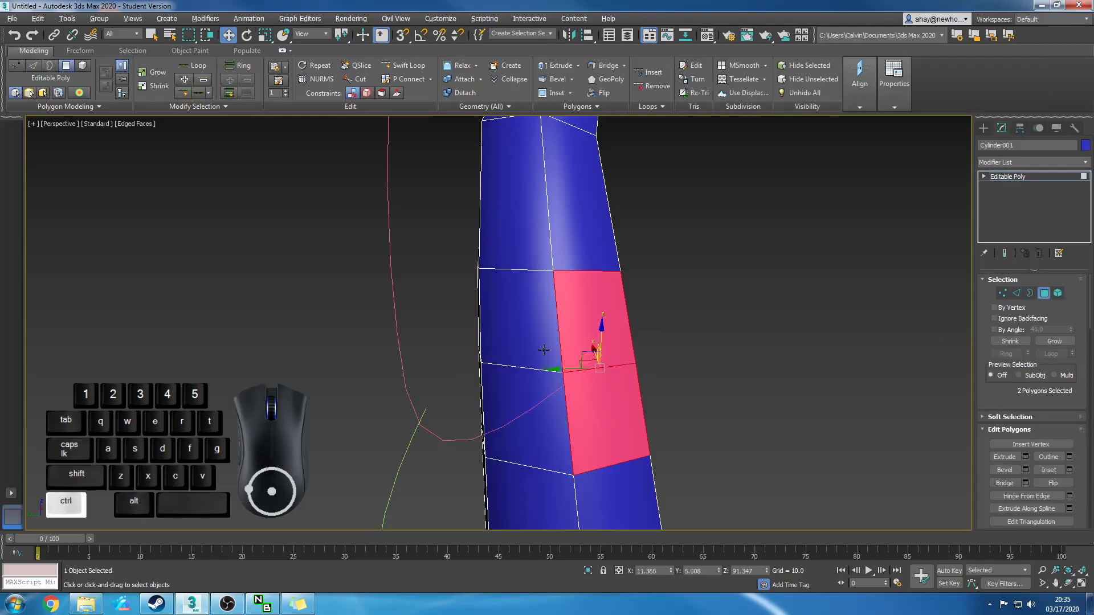
ctrl+click(541, 351)
ctrl+click(547, 416)
click(608, 409)
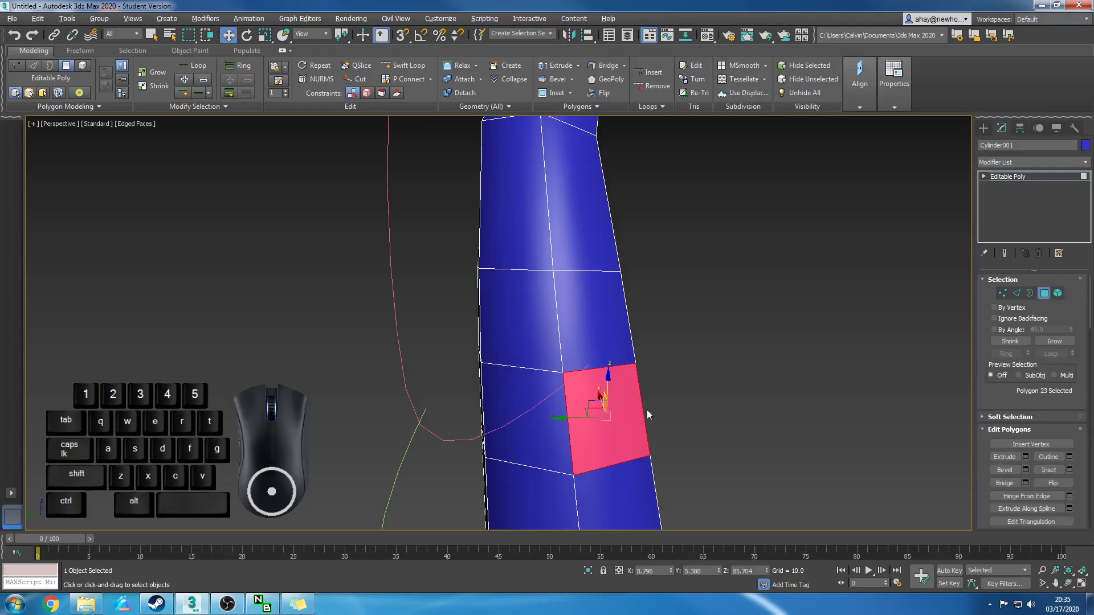
alt+middle_drag(666, 377, 831, 340)
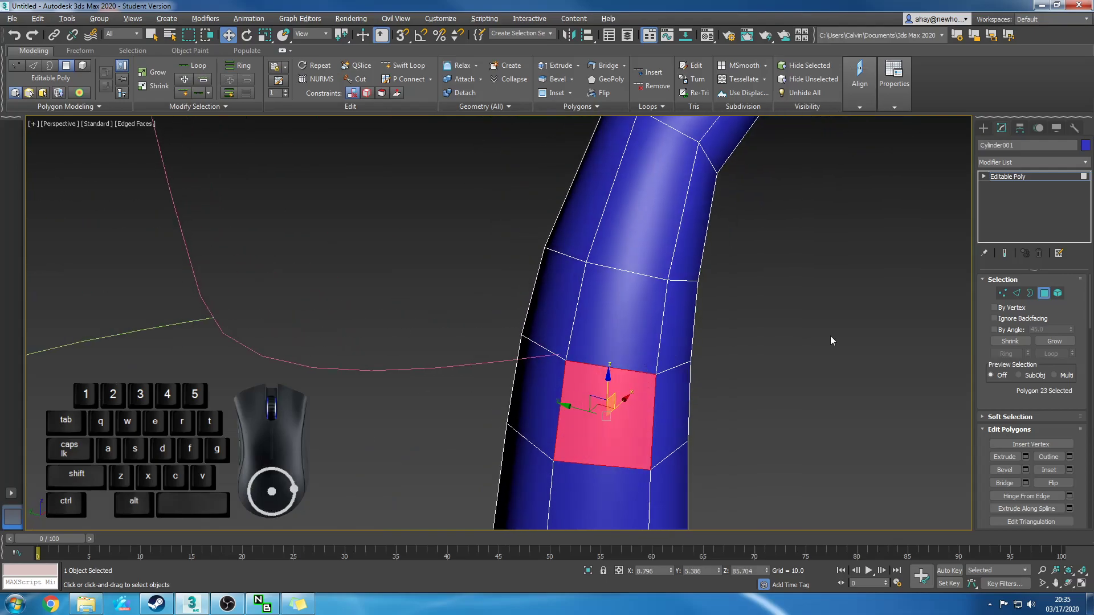
click(780, 366)
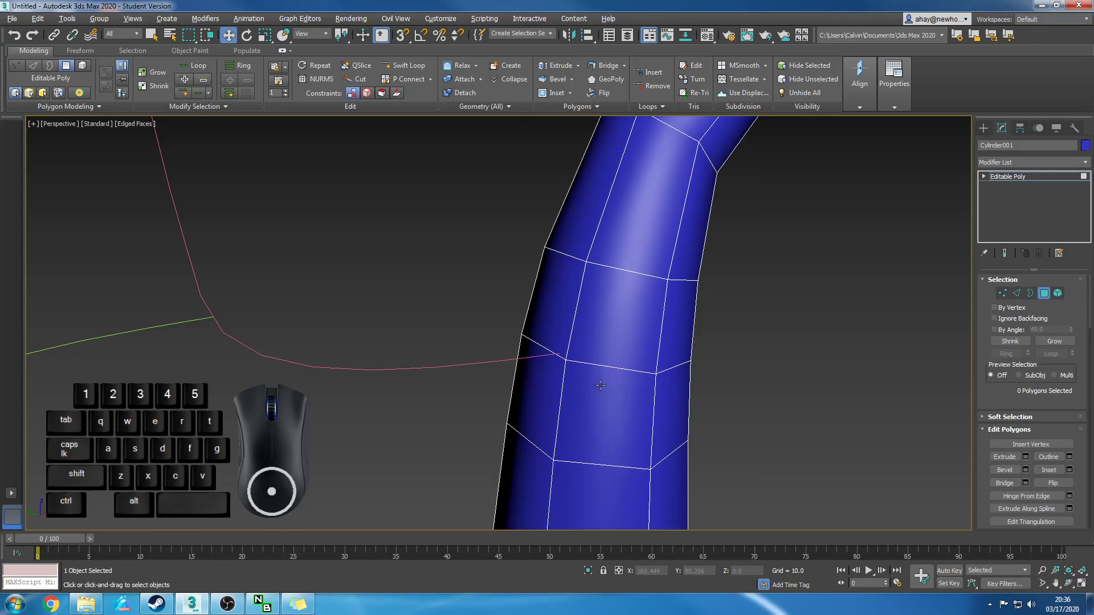
middle_drag(600, 385, 541, 339)
alt+middle_drag(550, 267, 597, 255)
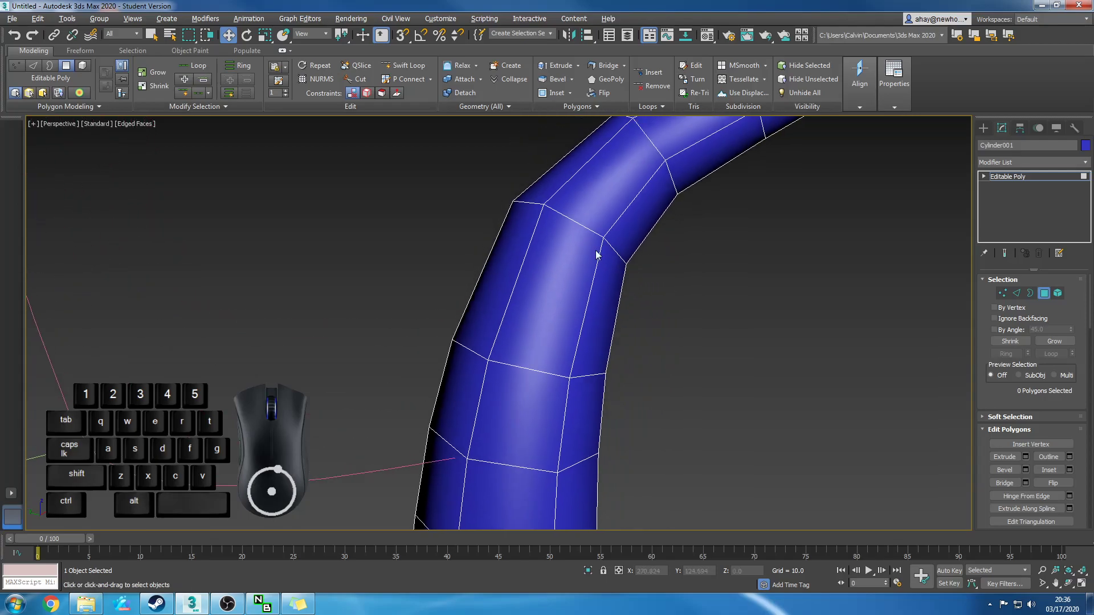
alt+middle_drag(567, 407, 751, 307)
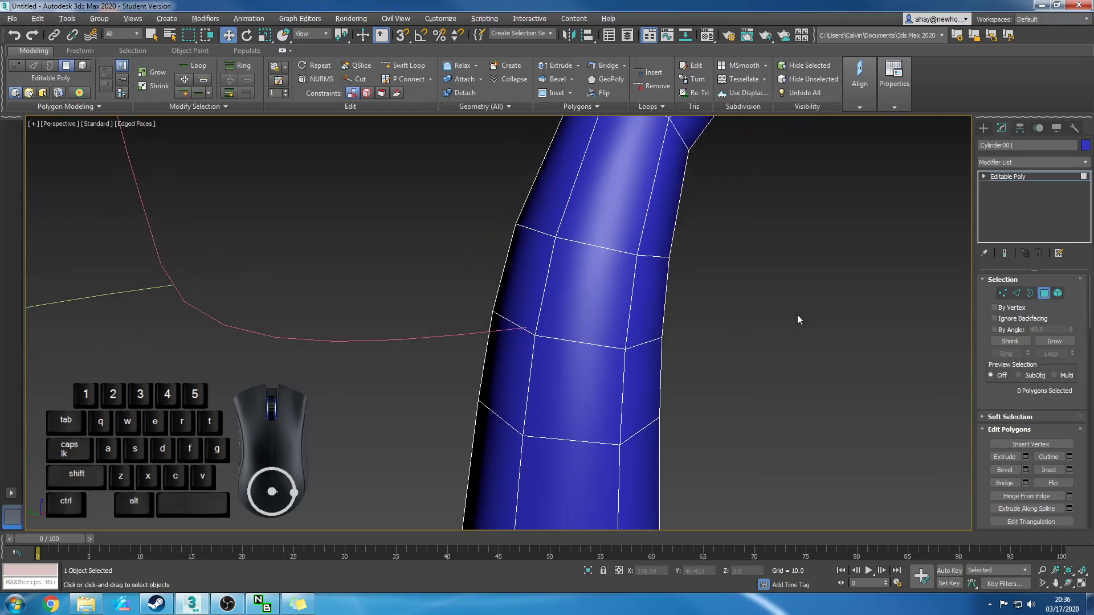
Cut a closed eight-sided outline into the trunk around the pink branch spline's base, crossing the four surrounding polygons, and end the Cut command.
click(1003, 292)
drag(1090, 307, 1090, 360)
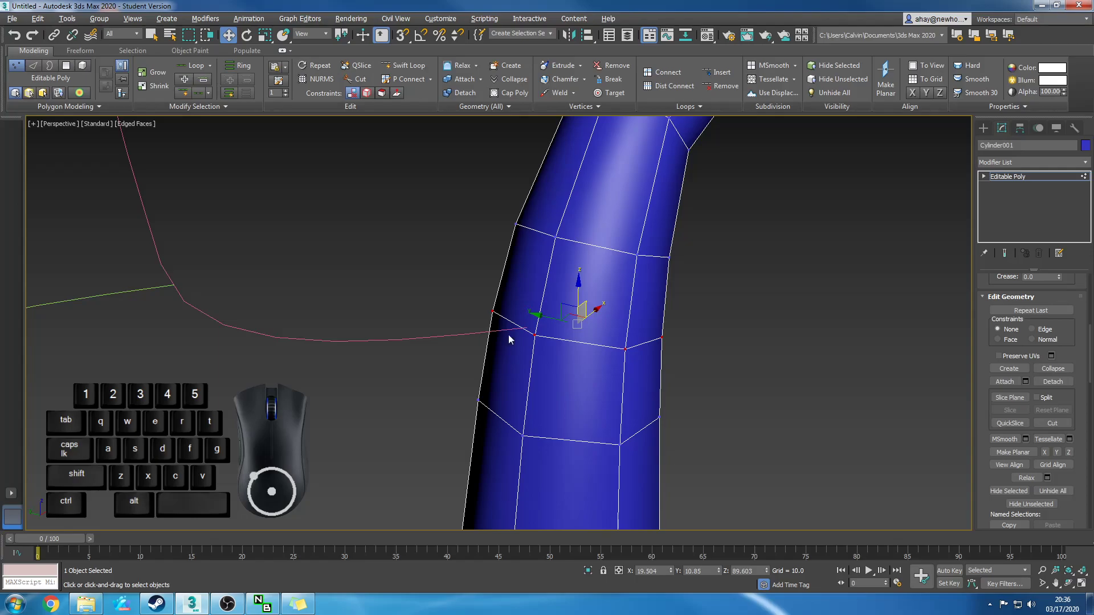
right_click(527, 327)
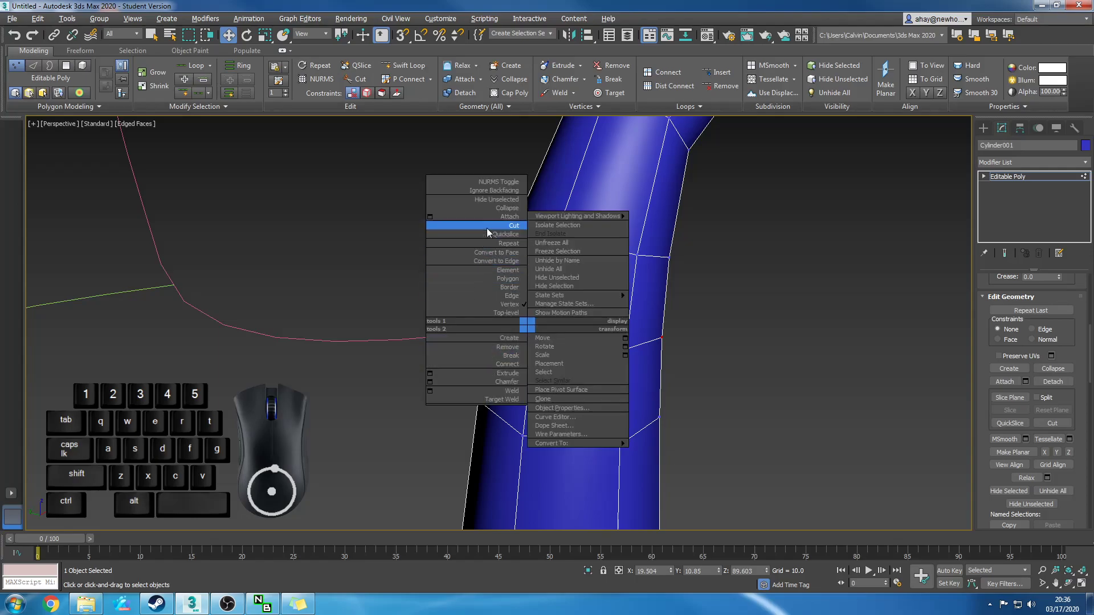
click(752, 346)
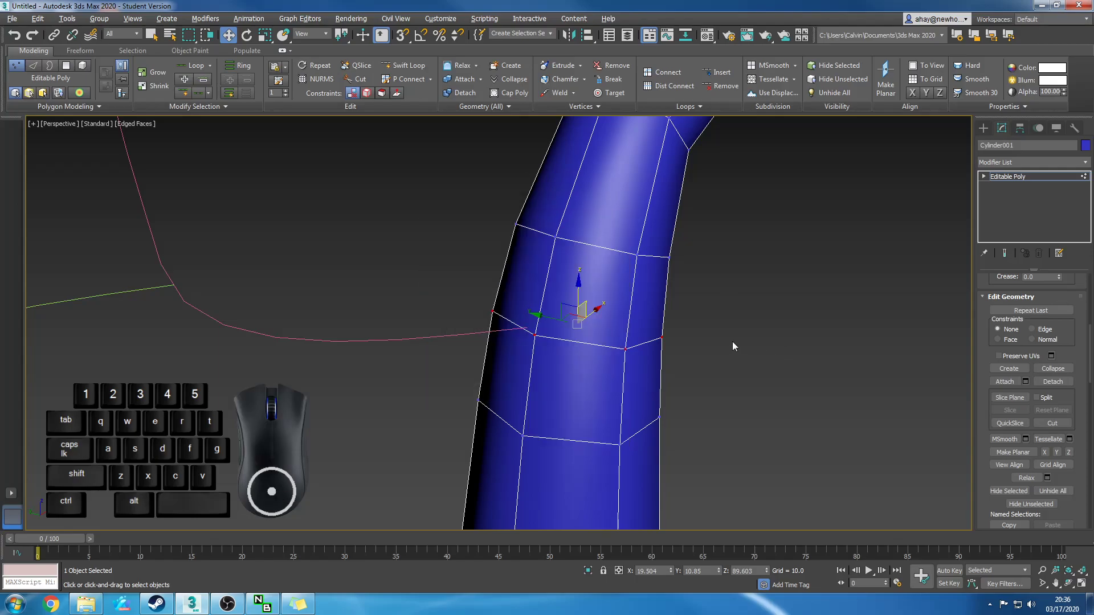
right_click(556, 306)
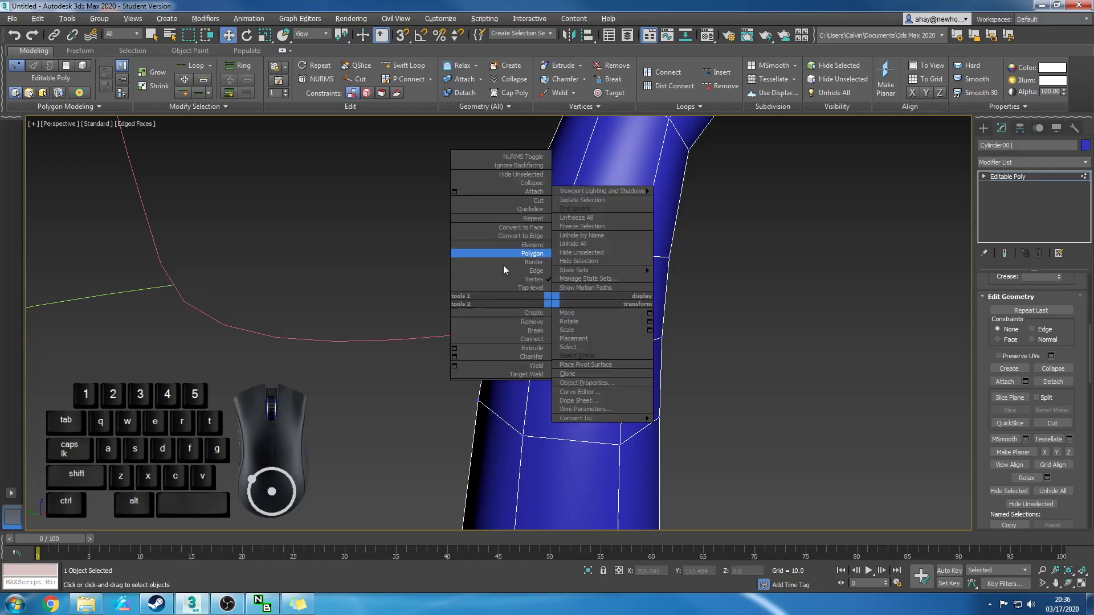
click(516, 203)
alt+middle_drag(567, 276, 623, 300)
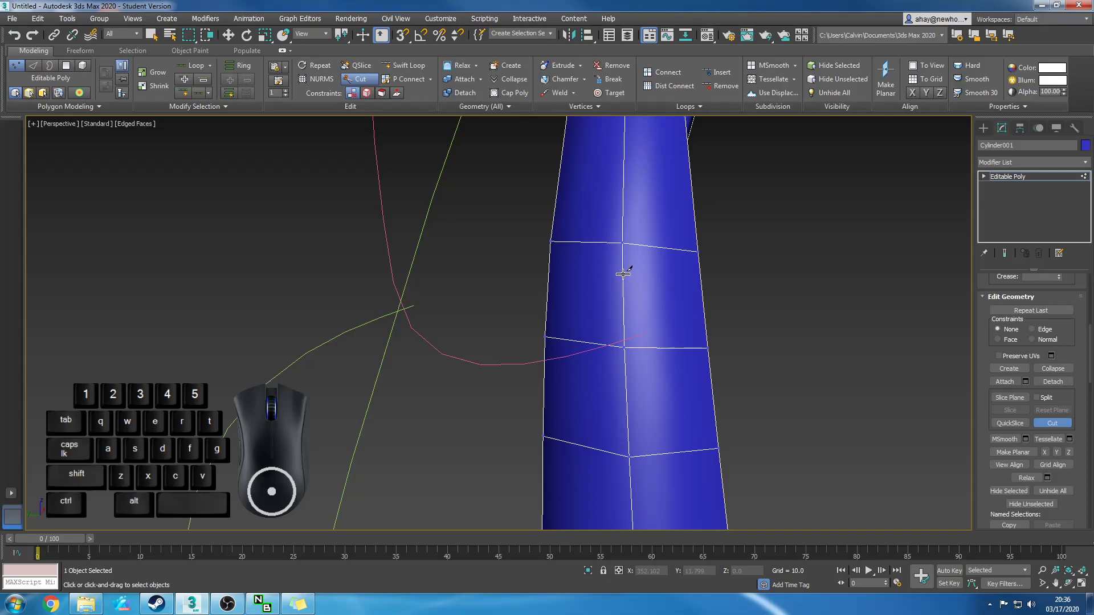
click(622, 278)
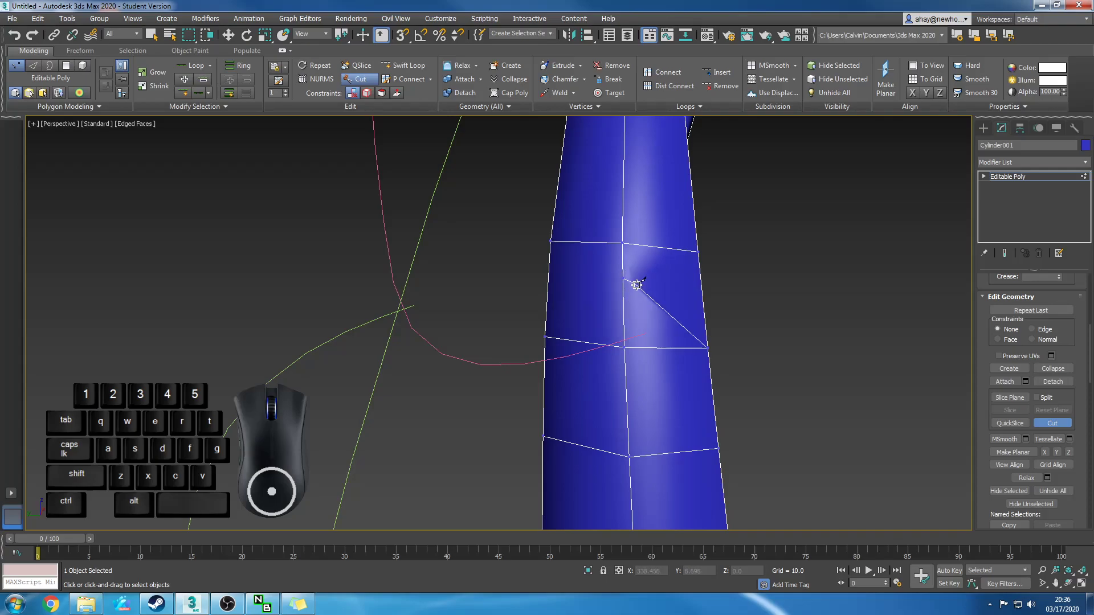
click(663, 296)
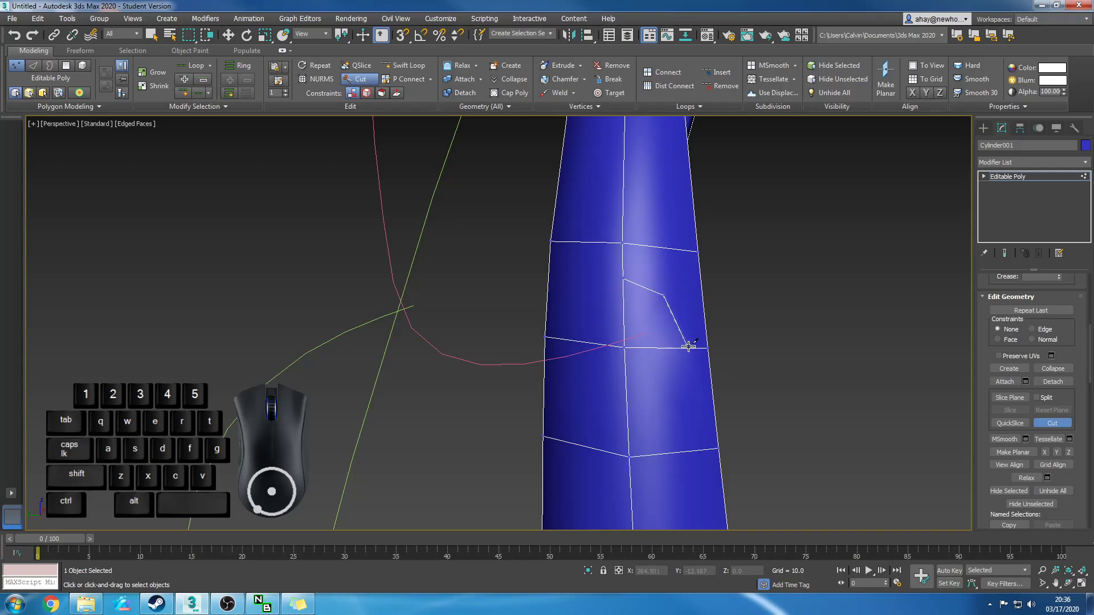
click(690, 349)
click(626, 430)
click(575, 410)
click(553, 338)
click(622, 244)
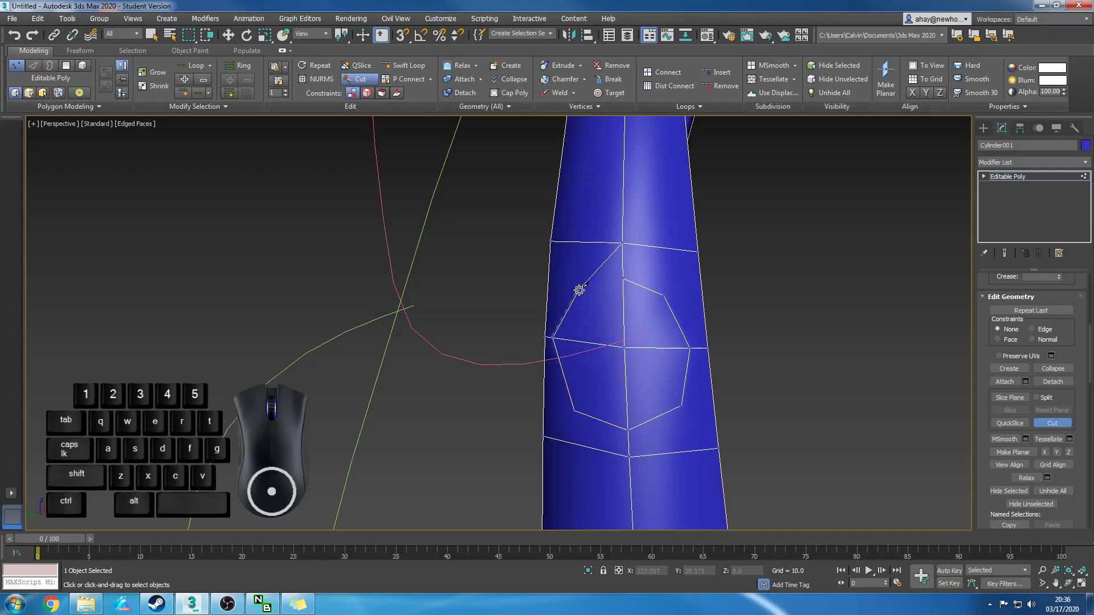
click(581, 289)
click(622, 279)
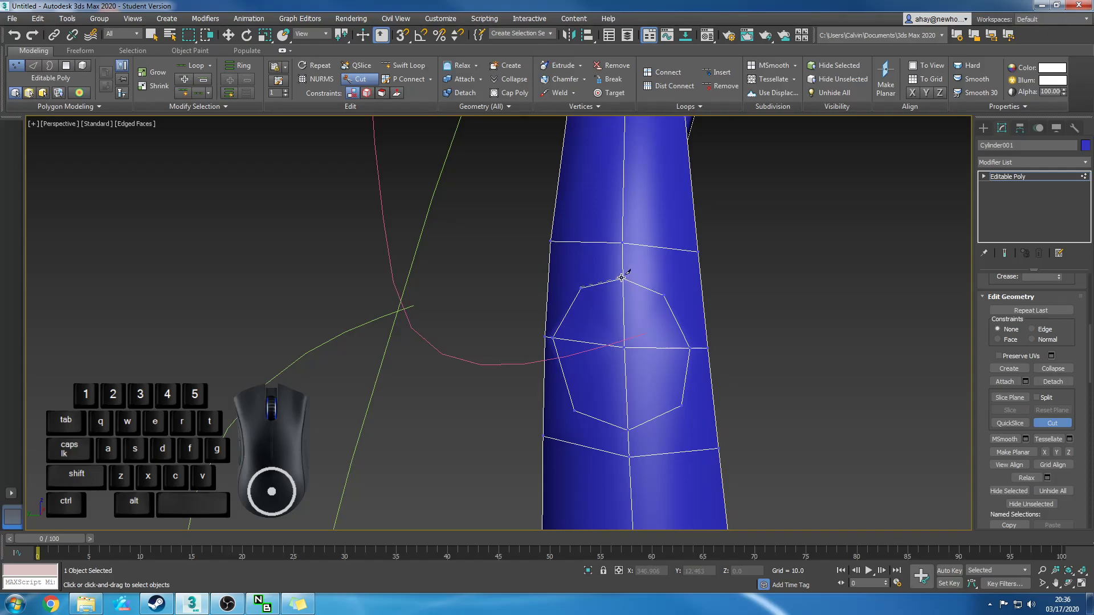
alt+middle_drag(837, 405, 717, 383)
right_click(556, 325)
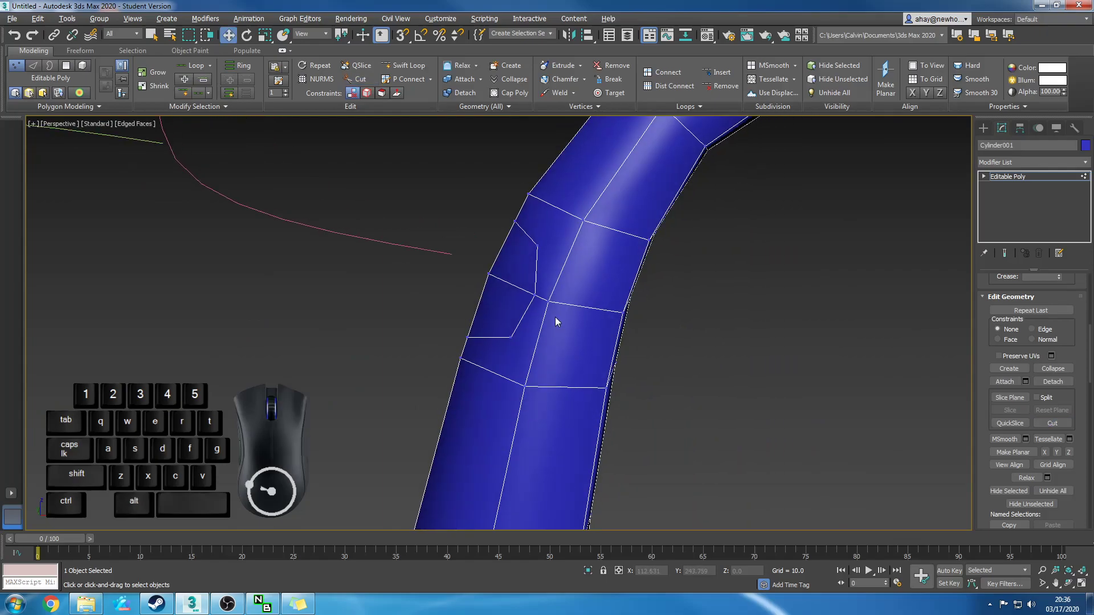
Select the two edge-loop vertices flanking the octagon and move them away from it with the Face constraint, to about X 18.1, Z 89.7.
click(550, 302)
alt+middle_drag(550, 302, 758, 350)
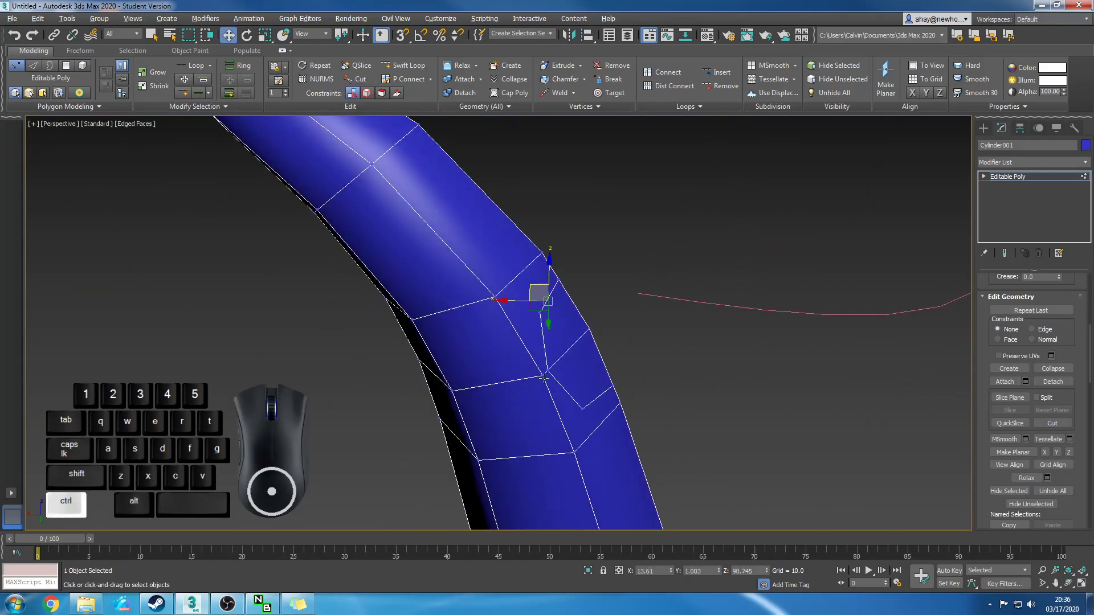
alt+middle_drag(621, 392, 422, 371)
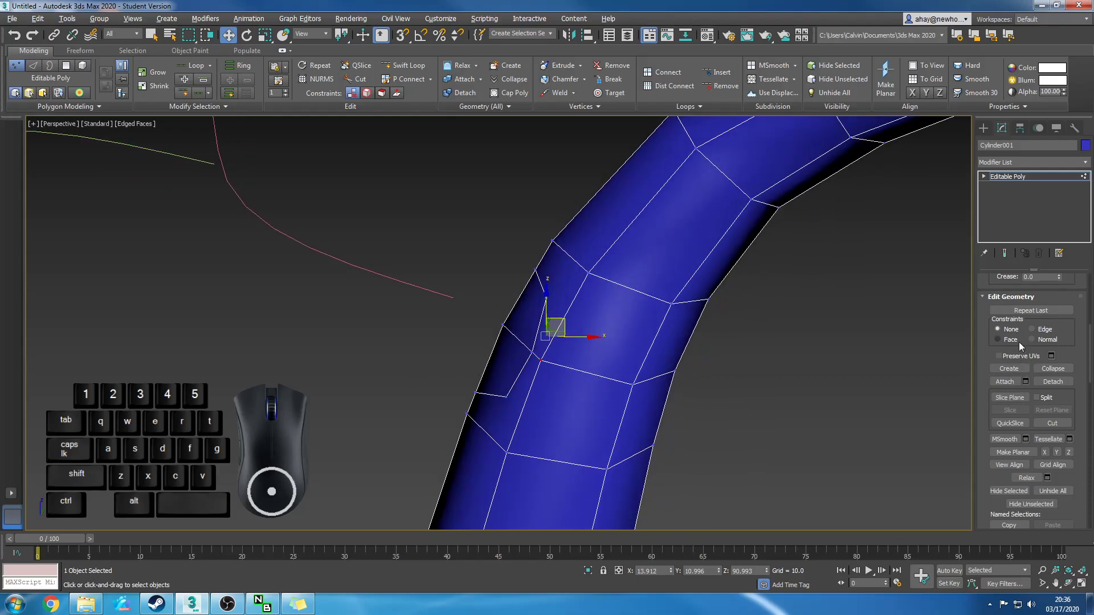
alt+middle_drag(556, 355, 583, 357)
drag(566, 316, 607, 336)
alt+middle_drag(608, 336, 659, 393)
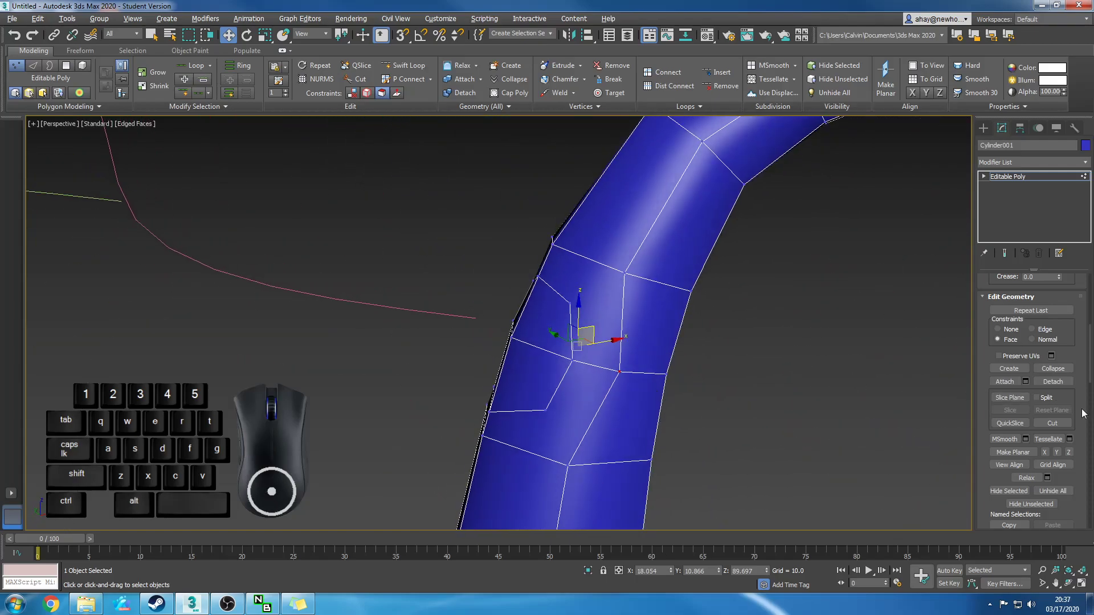
Select the four polygons inside the octagonal outline on the trunk.
scroll(1083, 414, down, 5)
scroll(1089, 390, up, 5)
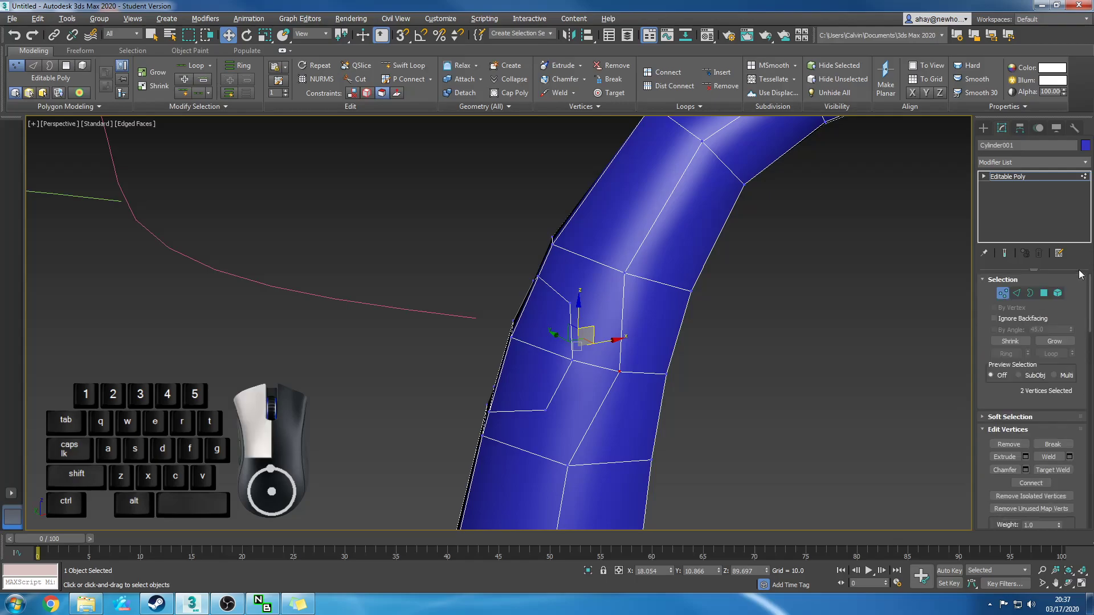
click(1044, 293)
click(541, 315)
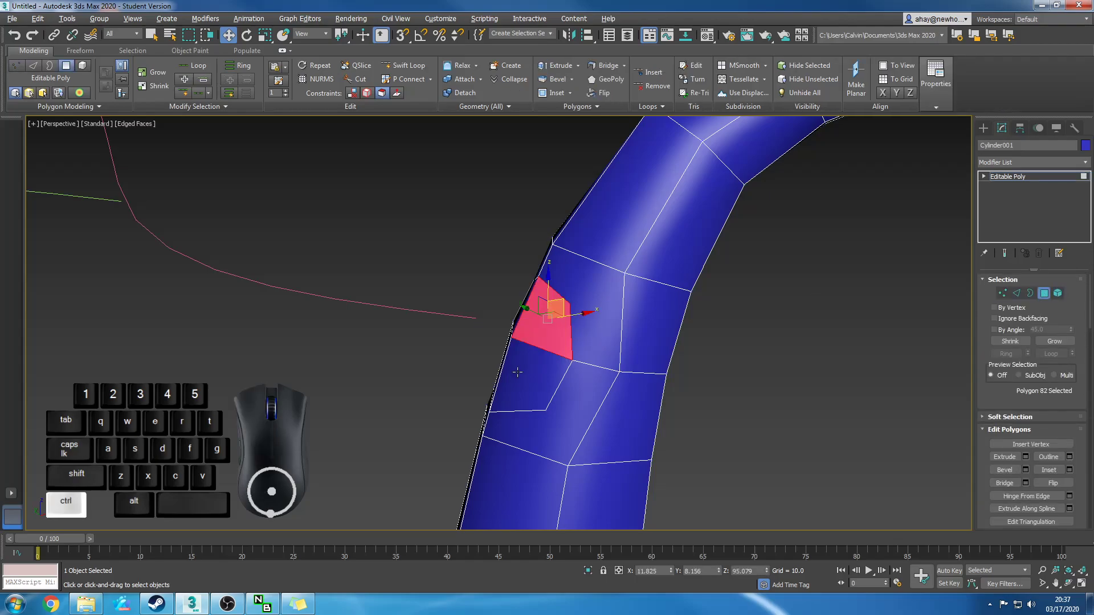
ctrl+click(494, 381)
alt+middle_drag(499, 391, 573, 398)
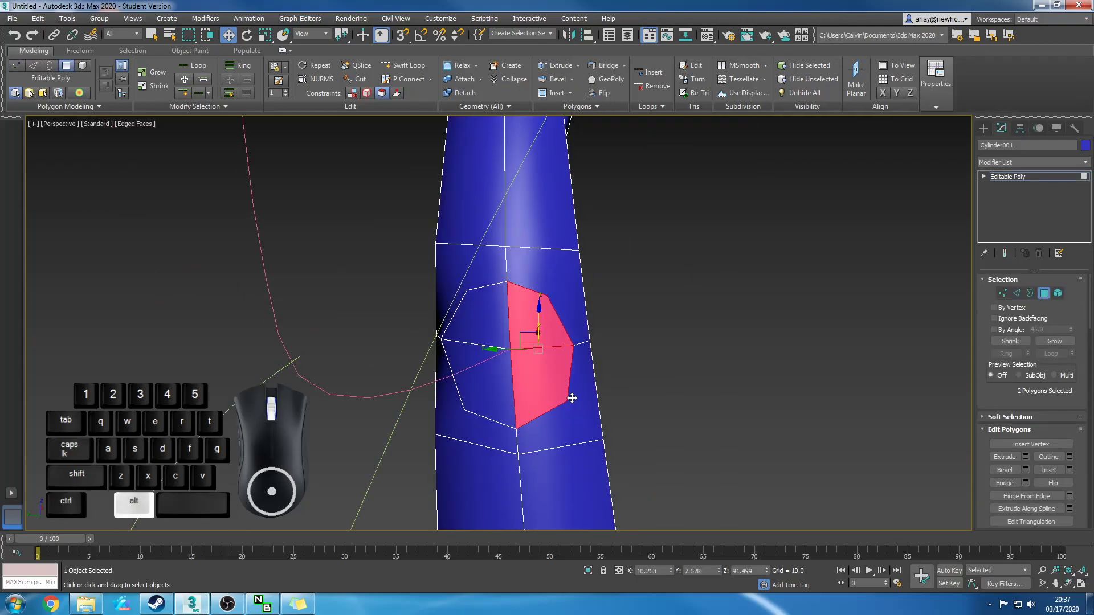
ctrl+click(498, 390)
ctrl+click(484, 319)
alt+middle_drag(740, 376, 453, 321)
drag(525, 331, 522, 330)
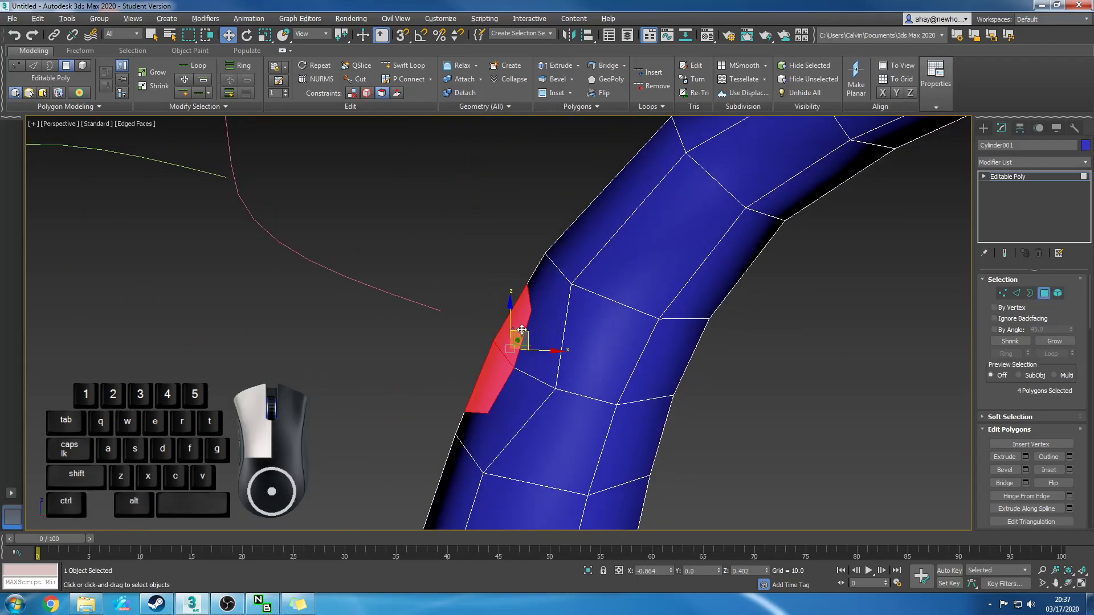
key(ctrl+z)
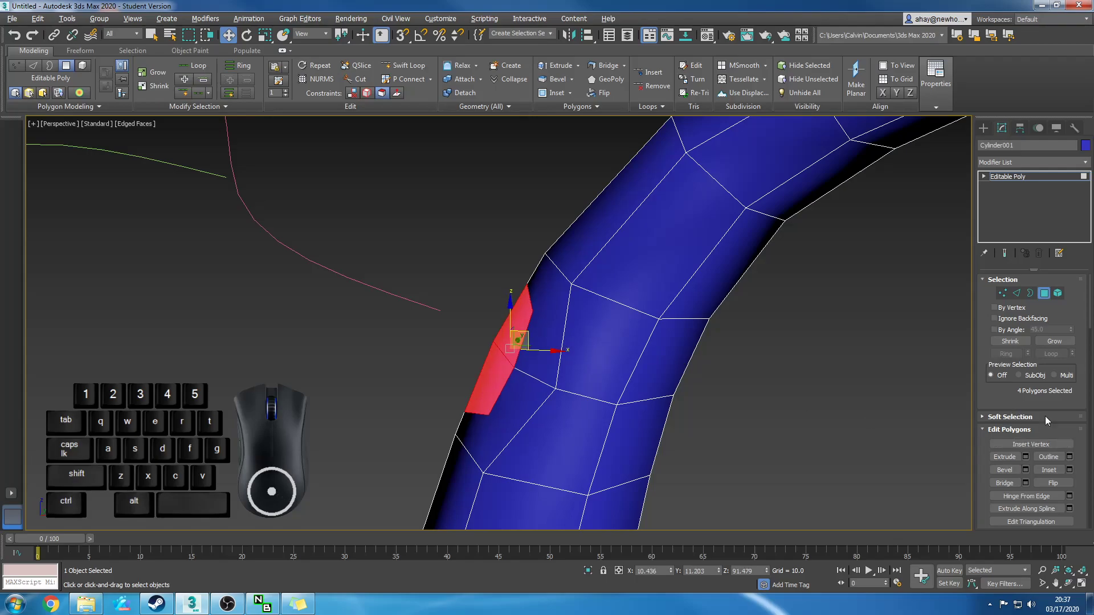
Set the editing constraint to None and move the four octagon polygons out from the trunk, to about X 8.4, Z 92.7.
drag(1092, 317, 1092, 349)
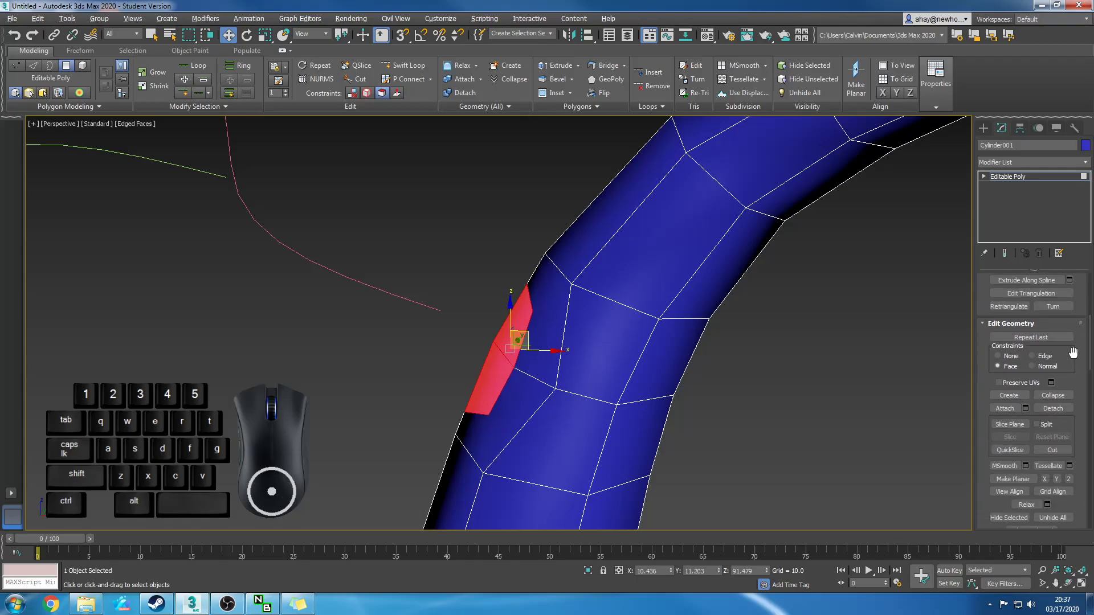
drag(521, 335, 508, 323)
alt+middle_drag(508, 323, 894, 395)
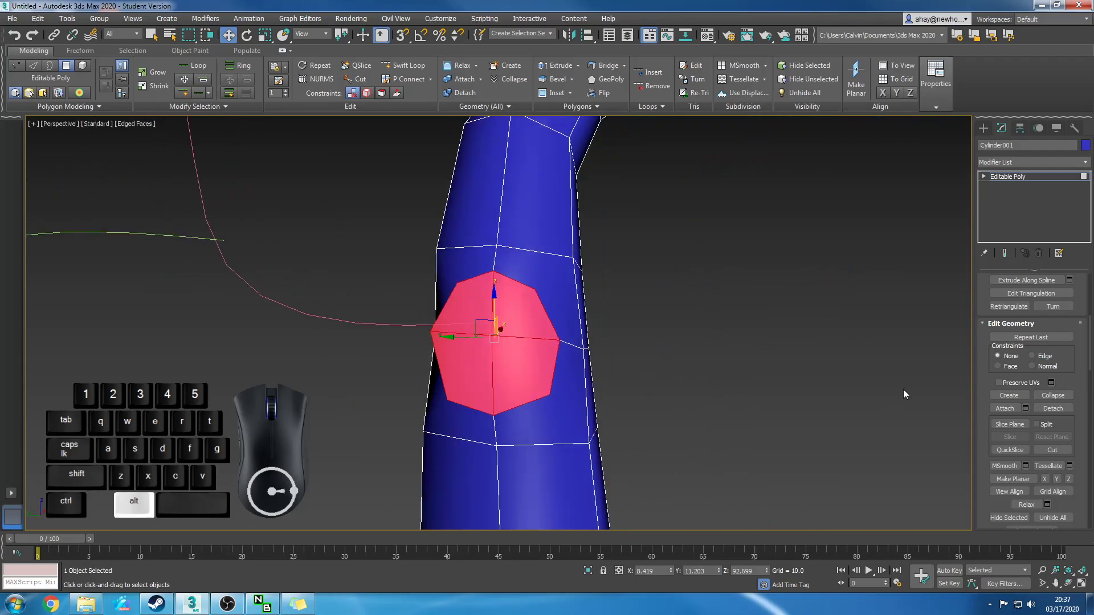
Try making the four octagon polygons planar and undo the operation.
mouse_move(1091, 357)
mouse_down()
mouse_move(1092, 374)
mouse_move(1092, 357)
mouse_up()
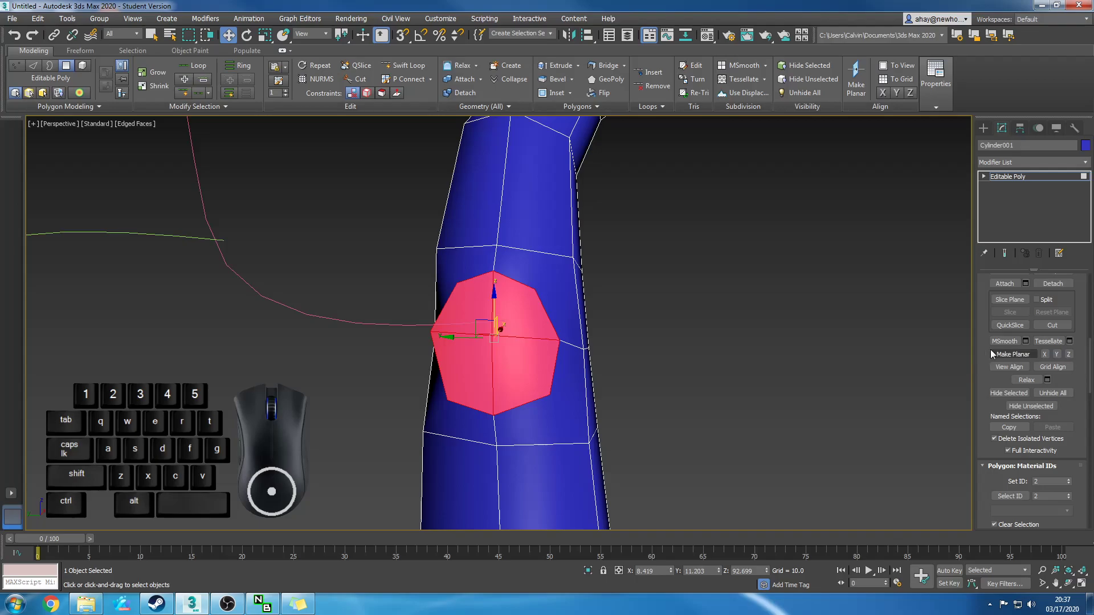
alt+middle_drag(513, 353, 694, 357)
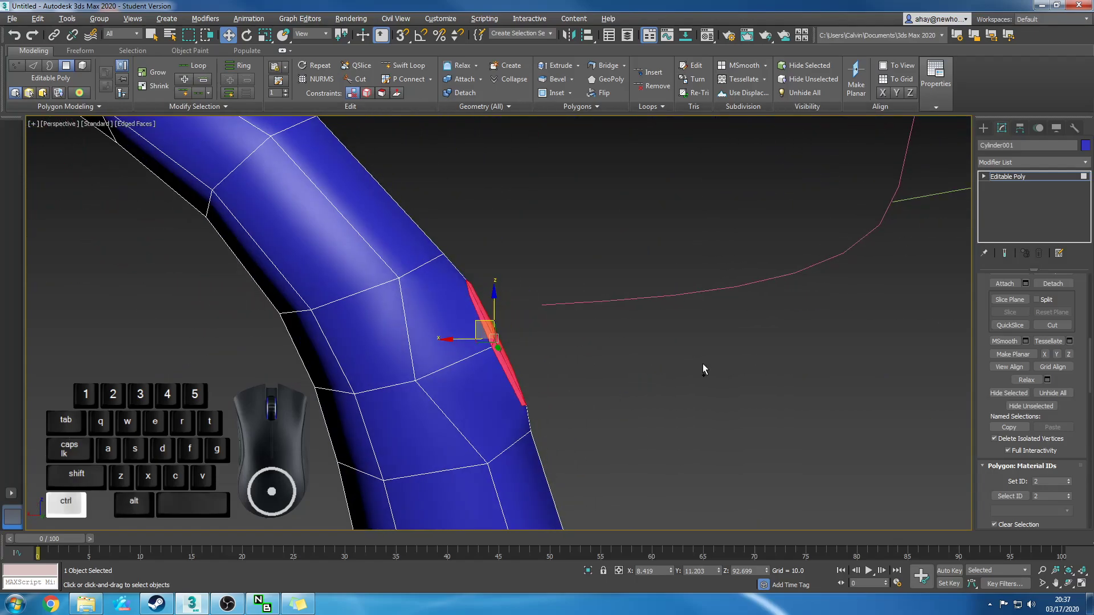
click(12, 37)
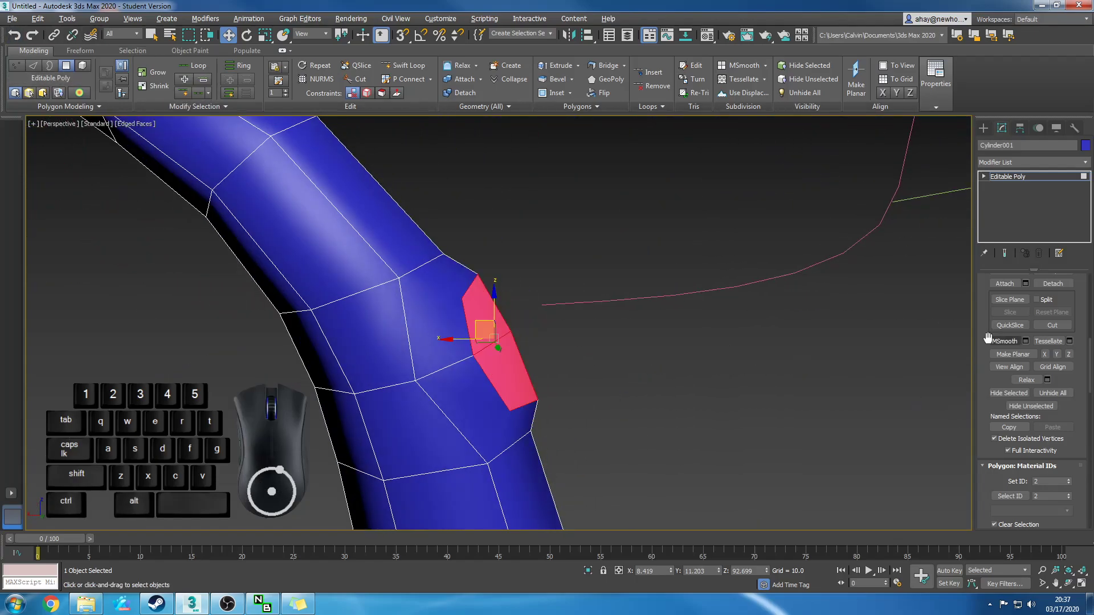
Extrude the four octagon polygons out of the trunk by 10 to form a branch stub.
drag(1090, 369, 1090, 302)
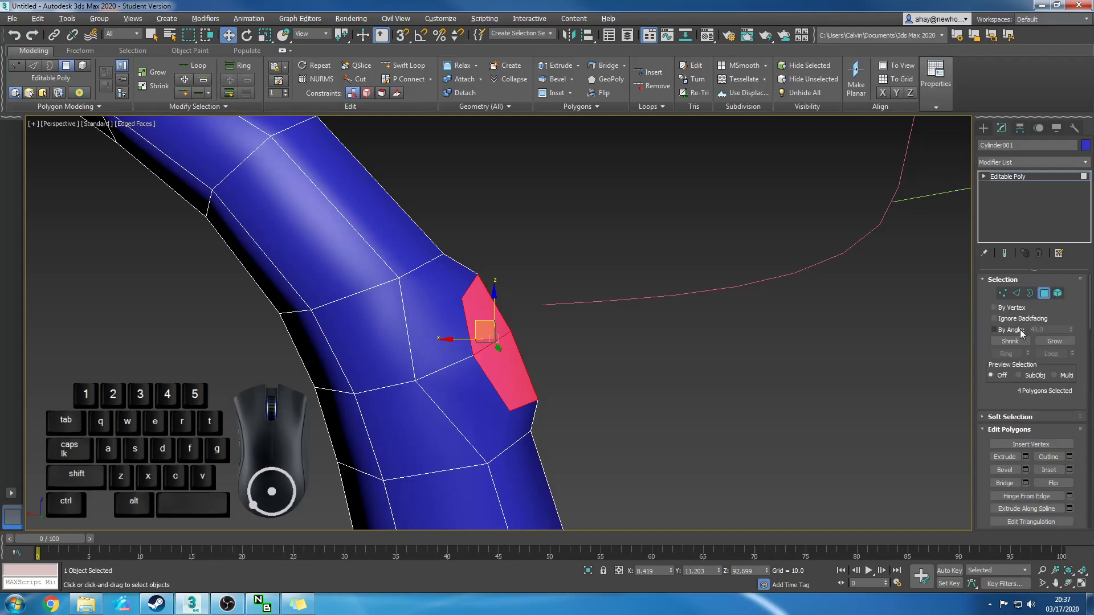
click(1026, 457)
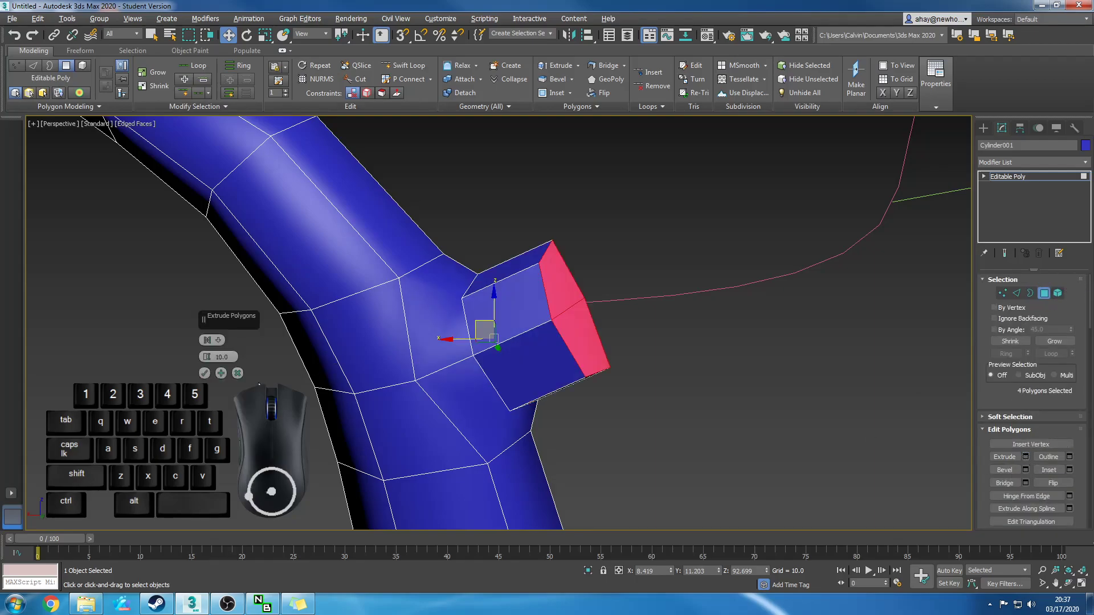
click(205, 373)
Scale the four end polygons of the branch stub down slightly and make them planar.
alt+middle_drag(955, 331, 653, 371)
key(r)
drag(570, 297, 575, 315)
alt+middle_drag(574, 315, 746, 395)
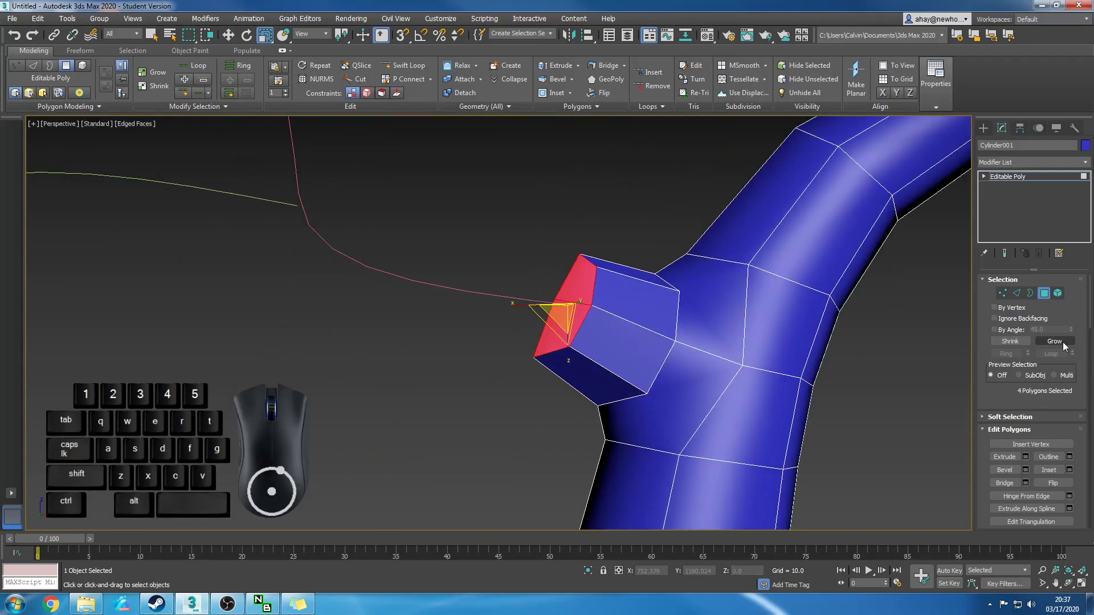
drag(1090, 319, 1089, 388)
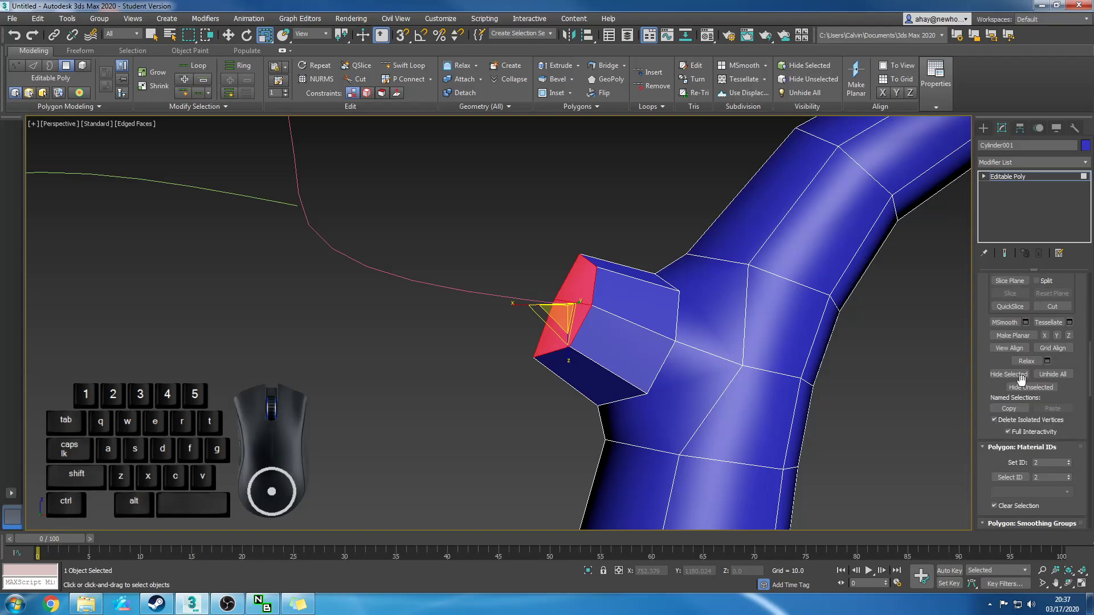
click(1010, 336)
alt+middle_drag(712, 354, 923, 455)
Move the stub's planar end polygons closer to the trunk, to about X 2.6, Z 95.8.
key(w)
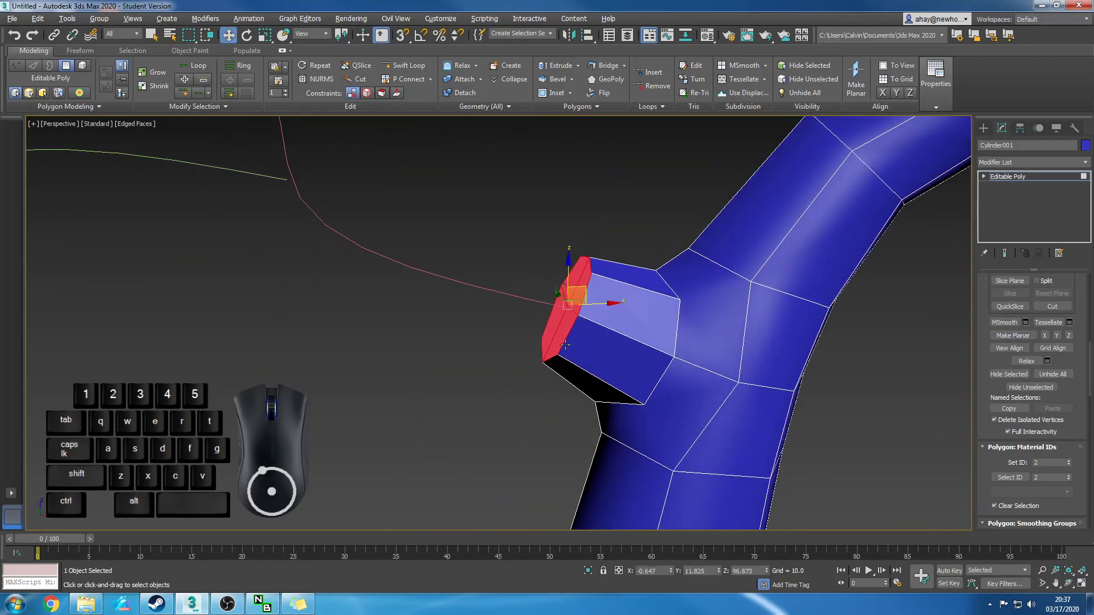
drag(577, 285, 598, 299)
middle_drag(548, 410, 535, 365)
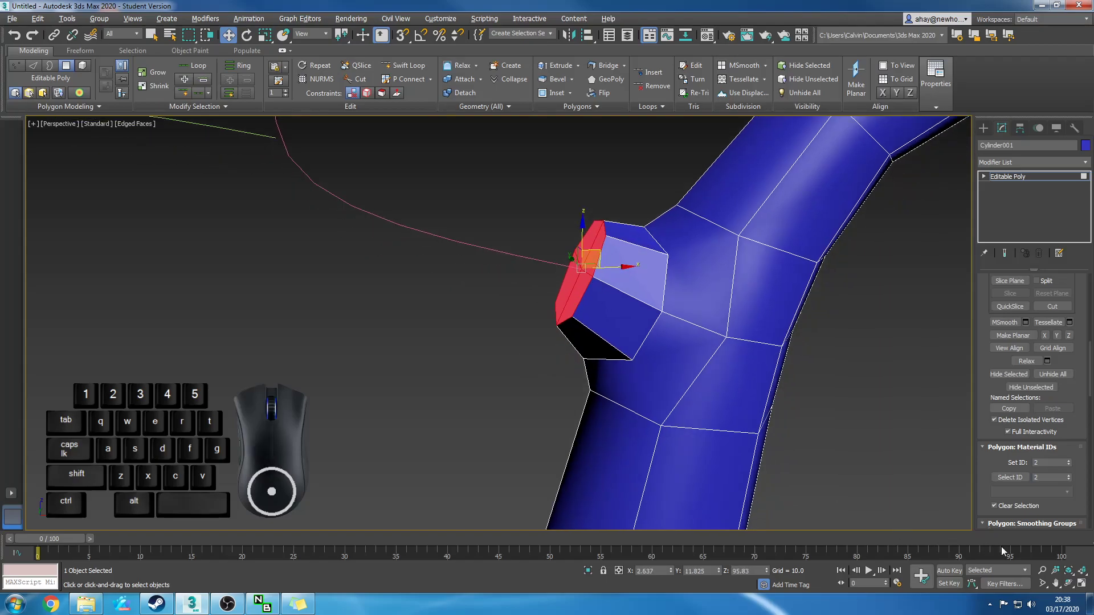
click(1041, 572)
drag(765, 379, 724, 407)
alt+middle_drag(723, 407, 915, 365)
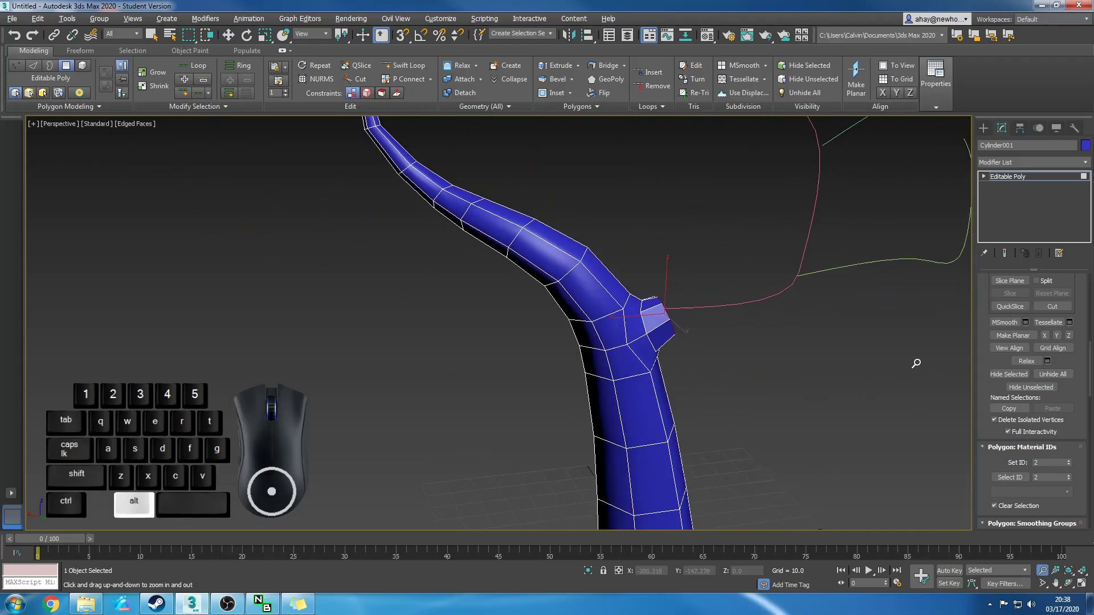
Return to editing the trunk's polygons and rotate the stub's end polygons about two axes to face along the pink branch spline.
click(985, 128)
alt+middle_drag(696, 310, 599, 322)
click(1003, 129)
scroll(1060, 307, up, 5)
click(1045, 293)
alt+middle_drag(622, 376, 540, 373)
key(e)
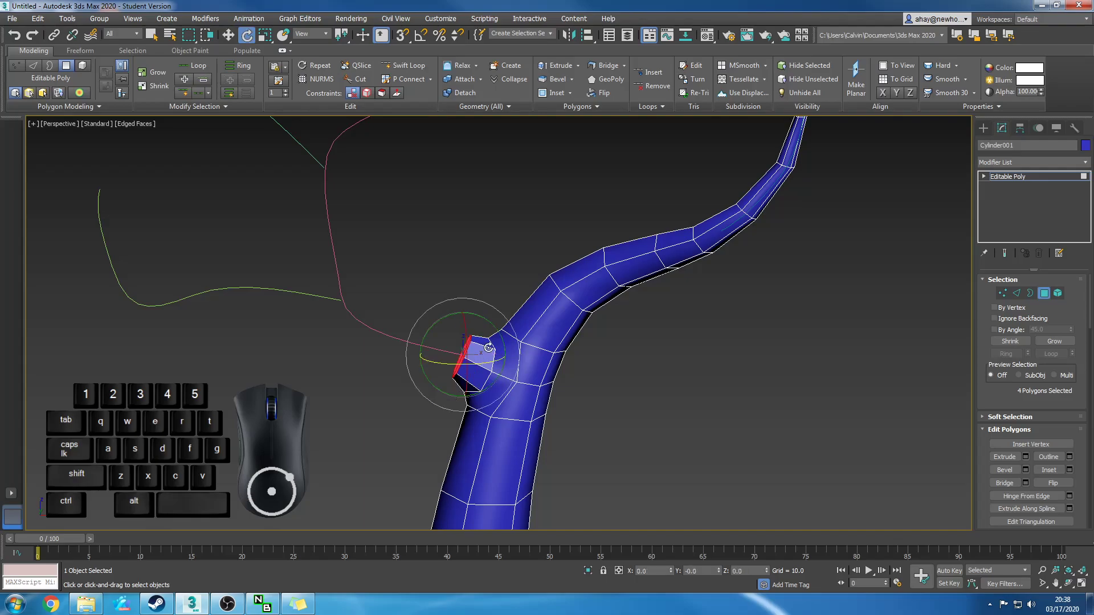
drag(495, 321, 485, 315)
alt+middle_drag(486, 315, 545, 377)
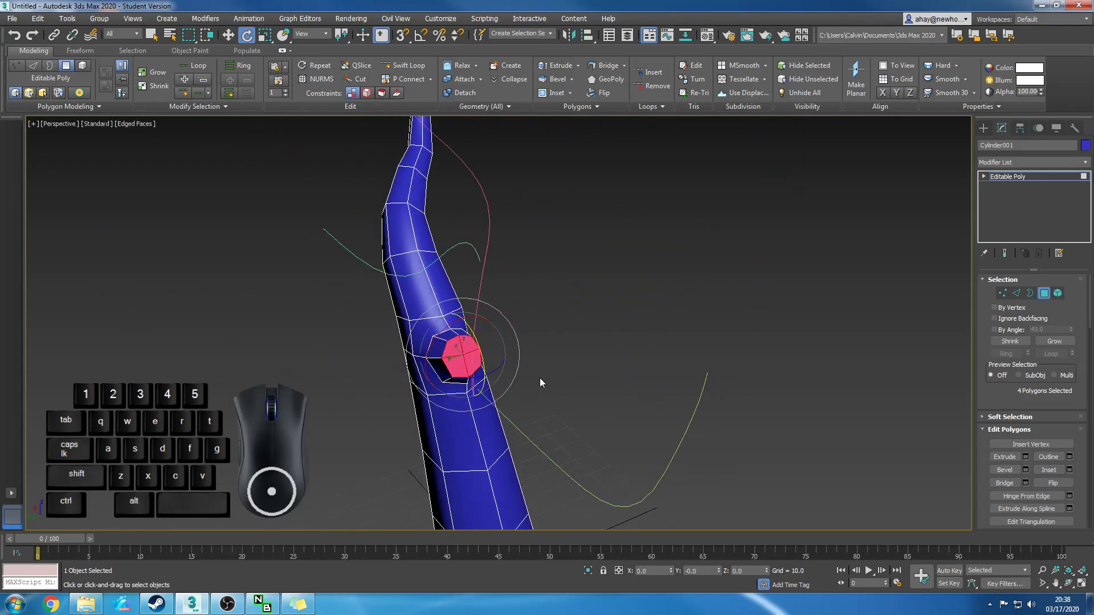
drag(462, 371, 446, 379)
alt+middle_drag(446, 380, 557, 391)
Move the rotated end polygons of the stub to about X 2.4, Y 13.6.
key(w)
drag(440, 356, 438, 366)
alt+middle_drag(438, 366, 645, 398)
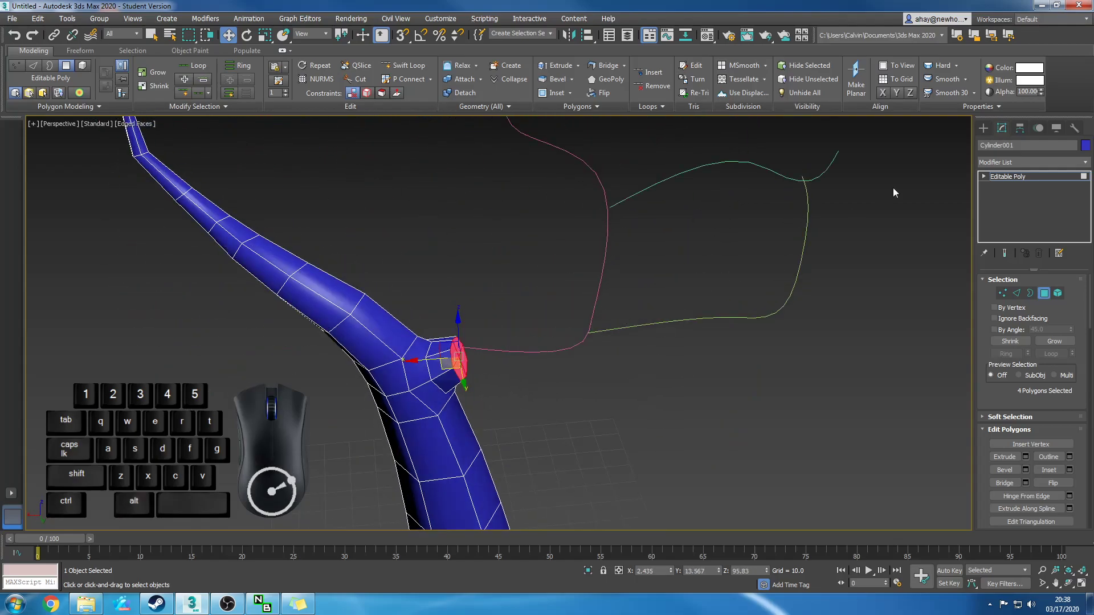
Leave polygon editing and move the pink branch spline so its start meets the centre of the stub's end face.
click(978, 129)
click(530, 352)
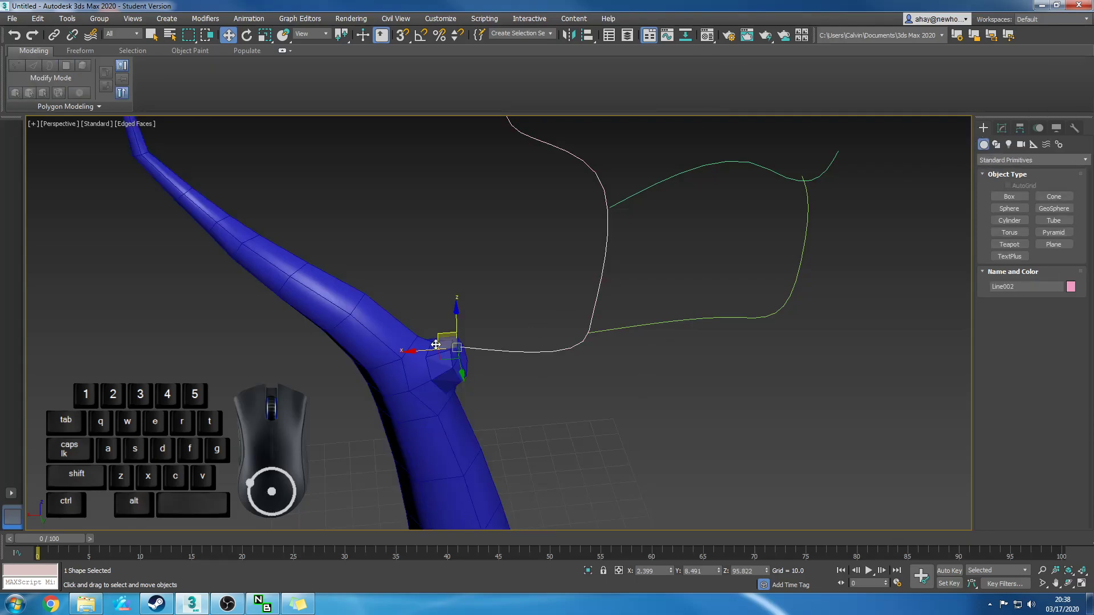
drag(447, 359, 500, 388)
alt+middle_drag(500, 388, 520, 415)
alt+middle_drag(440, 393, 430, 395)
click(541, 451)
Reselect the trunk and extrude the stub's four end polygons along the pink branch spline.
middle_drag(541, 451, 713, 355)
click(713, 355)
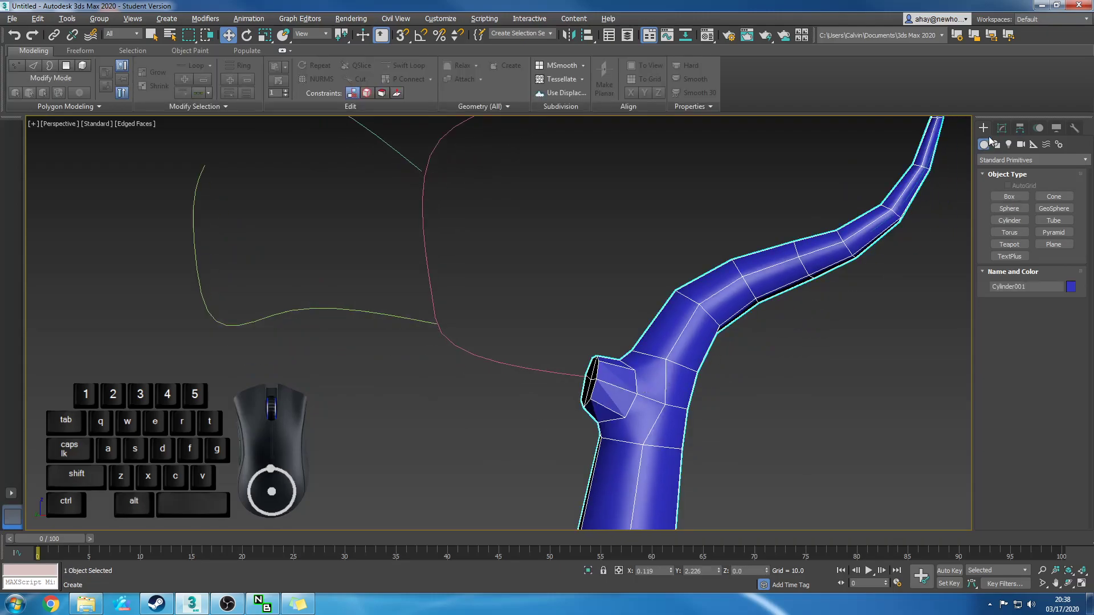
click(1002, 129)
click(1045, 294)
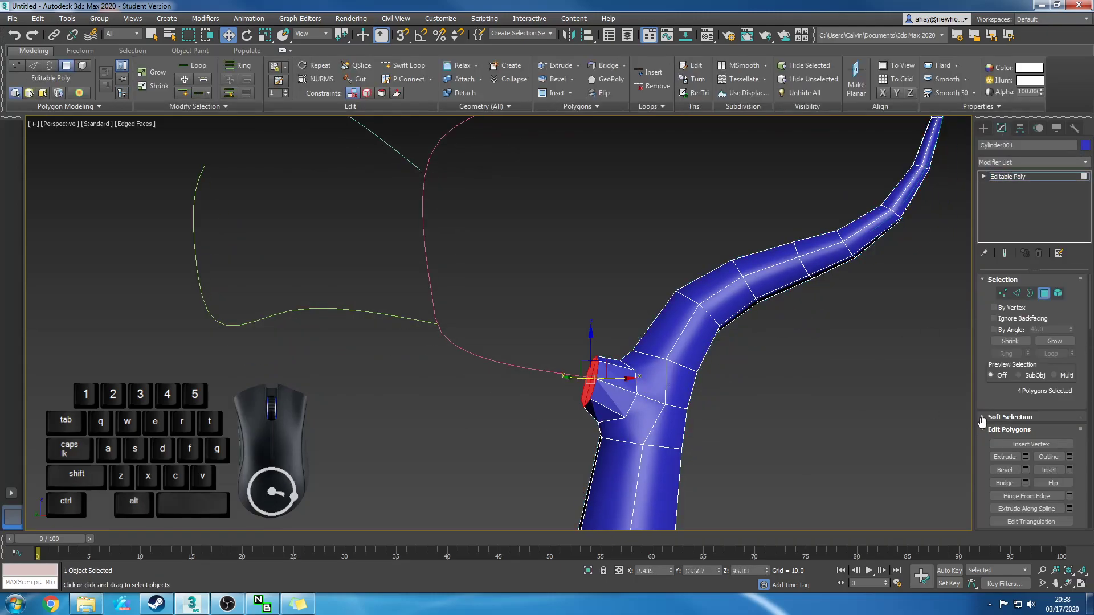
click(1069, 509)
click(217, 390)
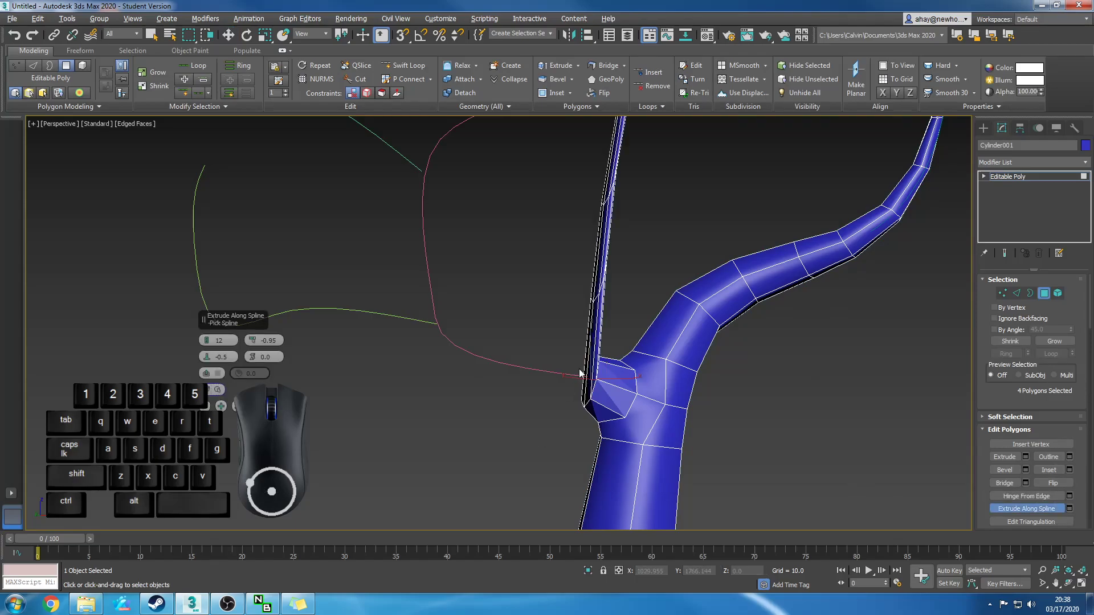
click(512, 367)
Set the branch extrusion to 18 segments and accept the Extrude Along Spline operation.
scroll(496, 473, down, 3)
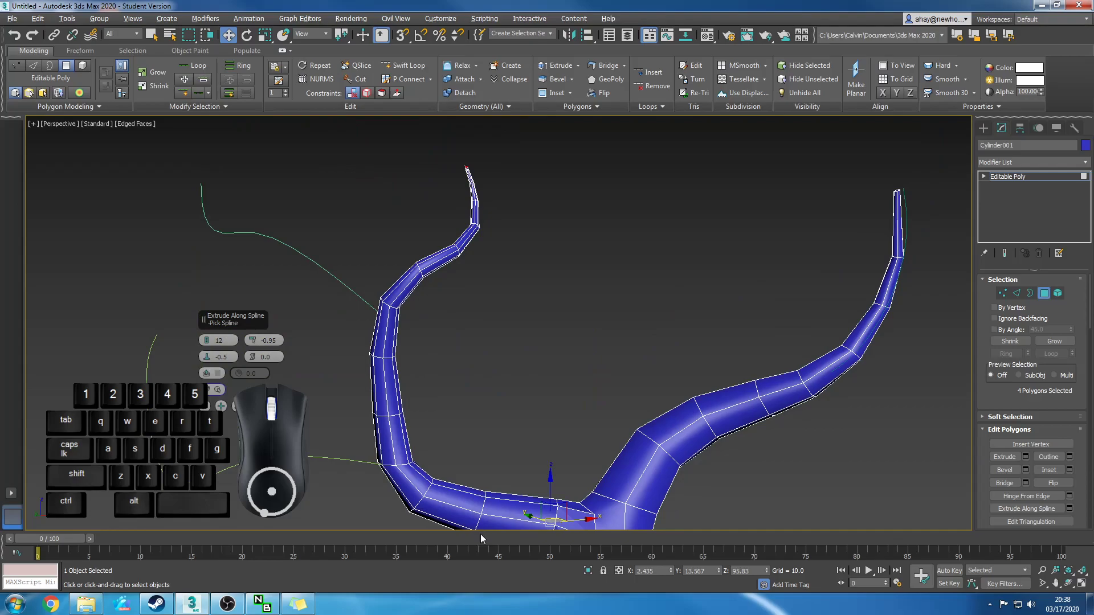
scroll(429, 443, down, 1)
text(18)
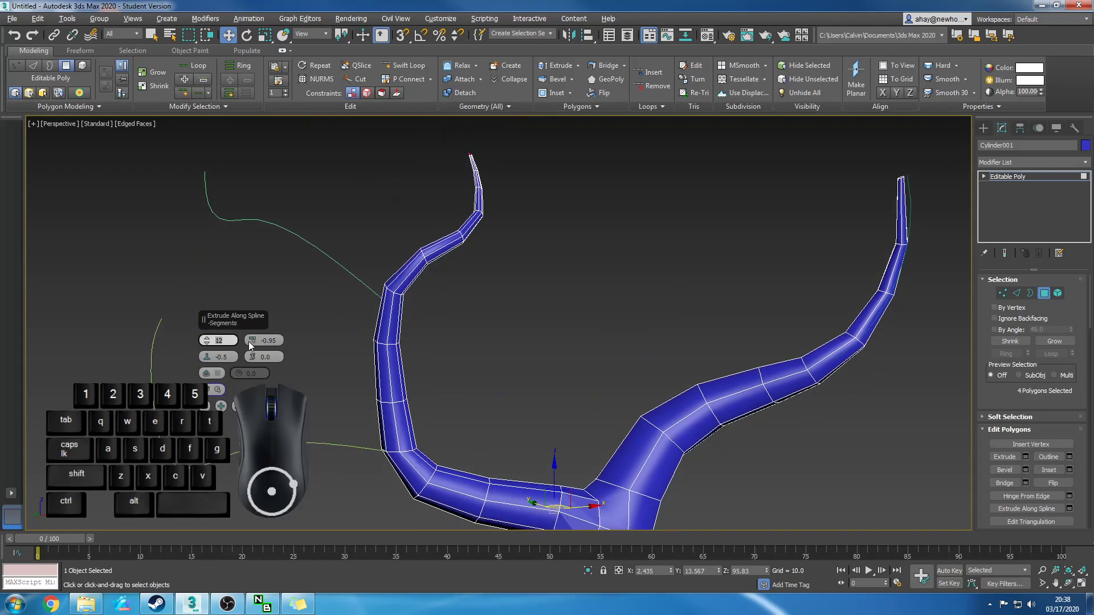
key(Return)
middle_drag(330, 399, 367, 353)
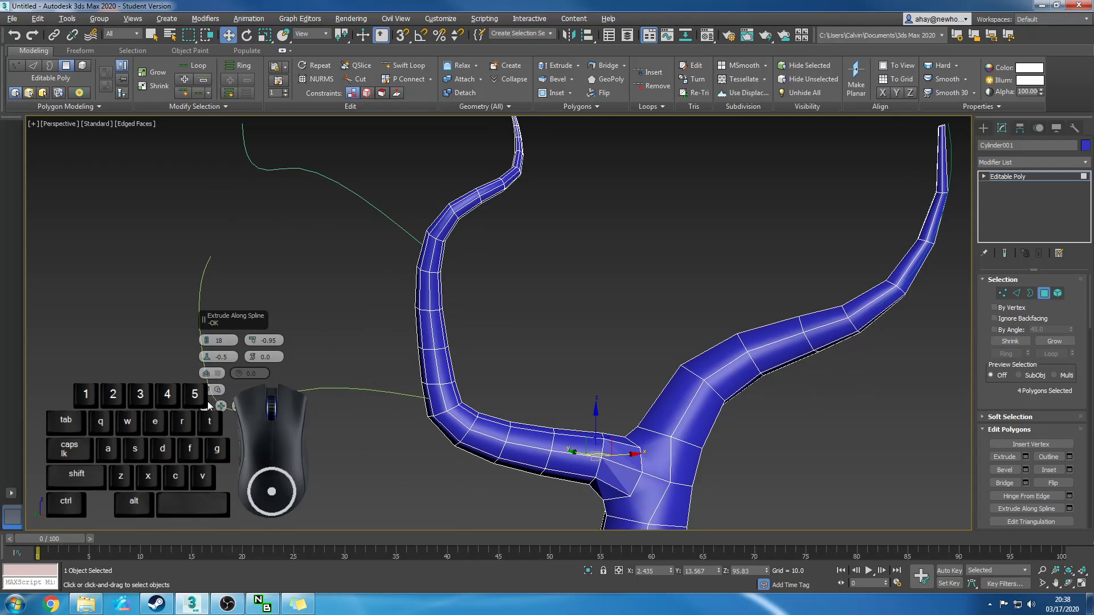
key(Escape)
click(1042, 571)
scroll(713, 485, down, 6)
alt+middle_drag(712, 484, 640, 418)
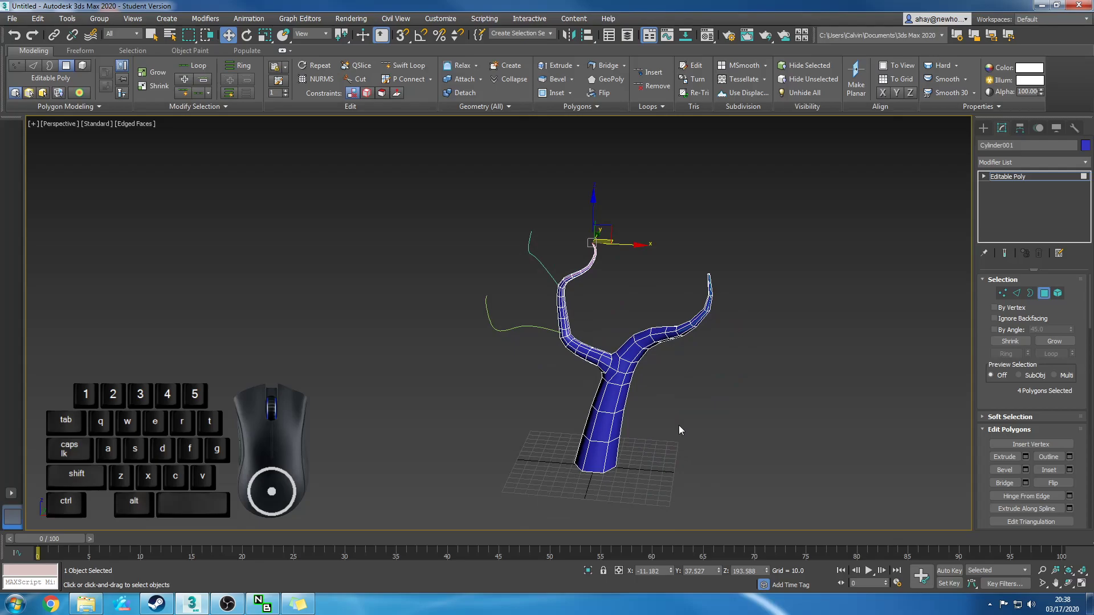